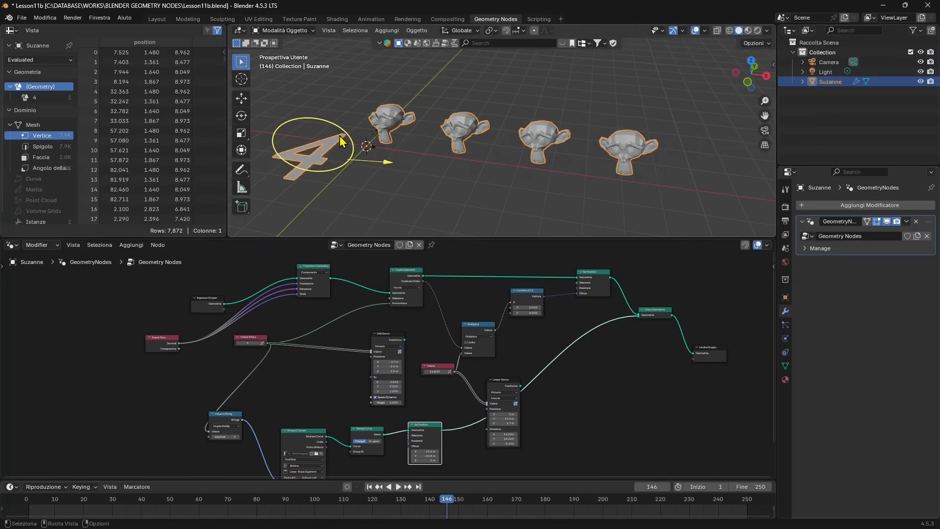
Examine the previous lesson's Suzanne scene and its geometry node tree from several angles.
middle_drag(407, 171, 450, 120)
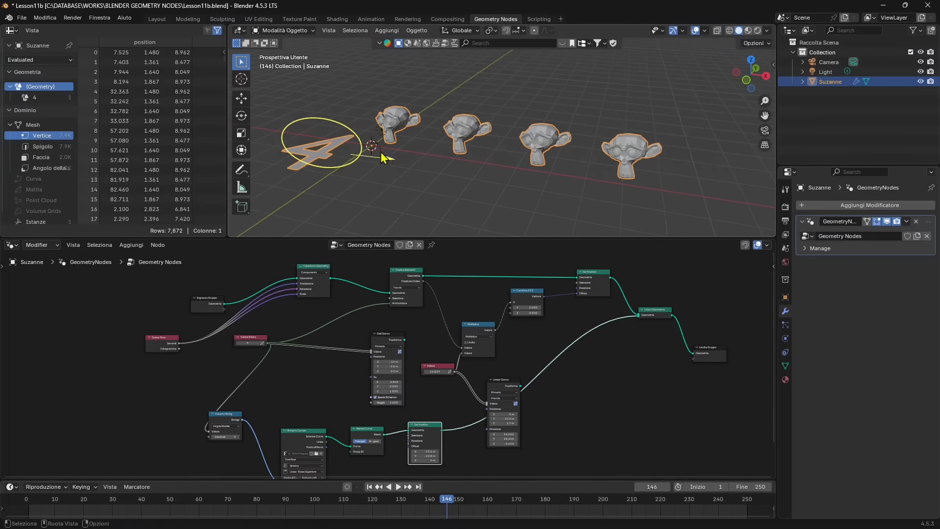
mouse_move(386, 158)
mouse_down()
mouse_move(470, 176)
mouse_move(391, 165)
mouse_up()
middle_drag(391, 164, 350, 186)
drag(322, 200, 295, 216)
scroll(338, 376, down, 1)
middle_drag(353, 362, 408, 345)
scroll(403, 343, down, 1)
middle_drag(473, 147, 450, 149)
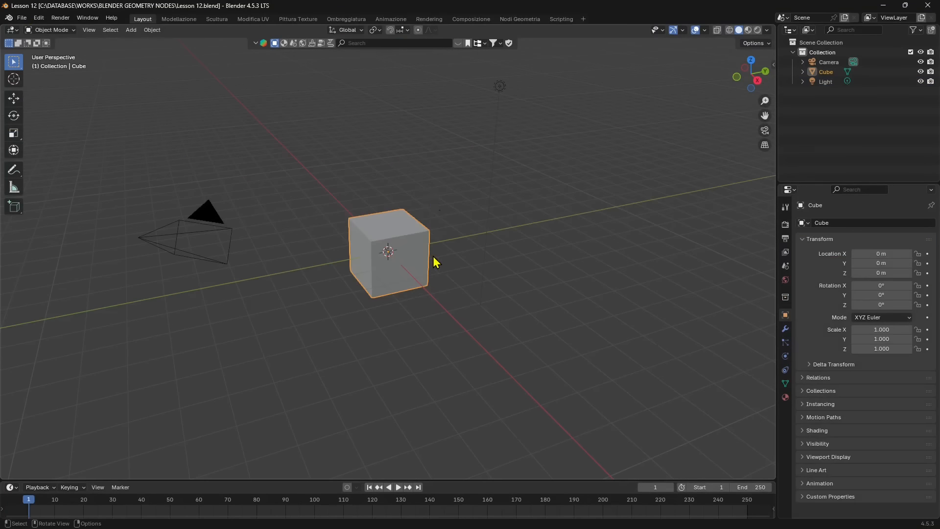
Open the geometry nodes workspace and create a new geometry node tree for the cube.
click(520, 18)
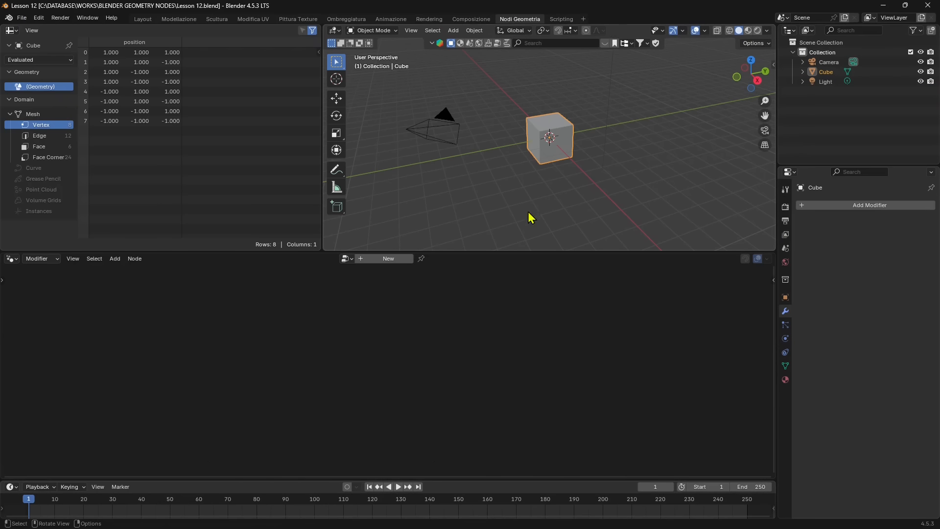
click(388, 259)
scroll(387, 404, up, 2)
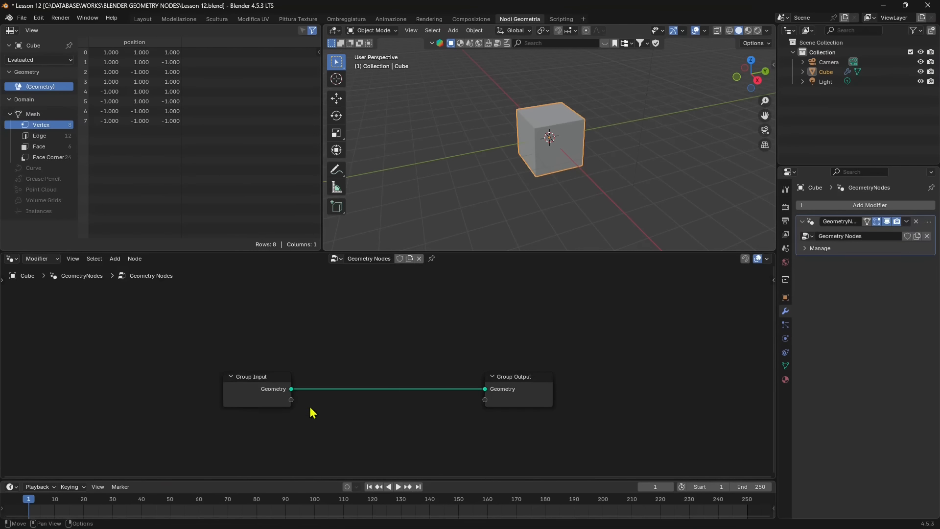
Add a Domain Size attribute node above the link between Group Input and Group Output.
click(115, 258)
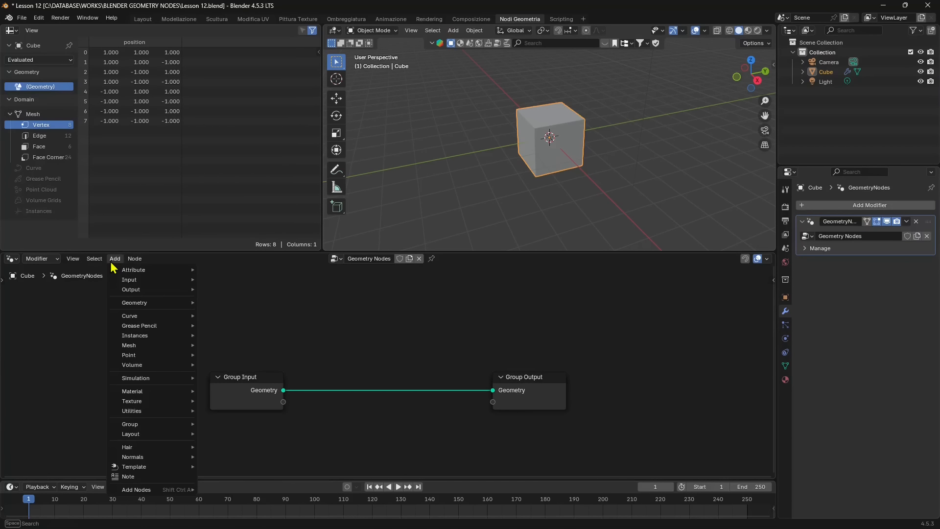
mouse_move(133, 272)
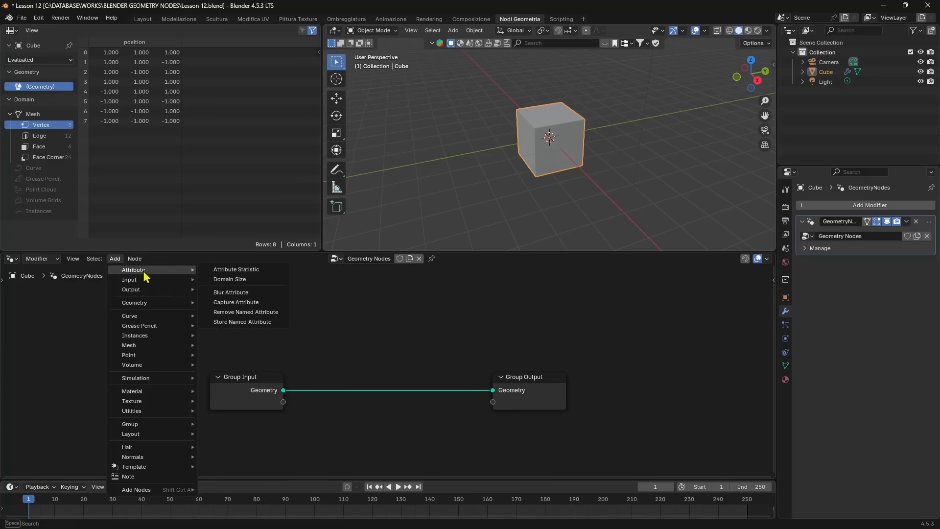
click(118, 260)
mouse_move(149, 273)
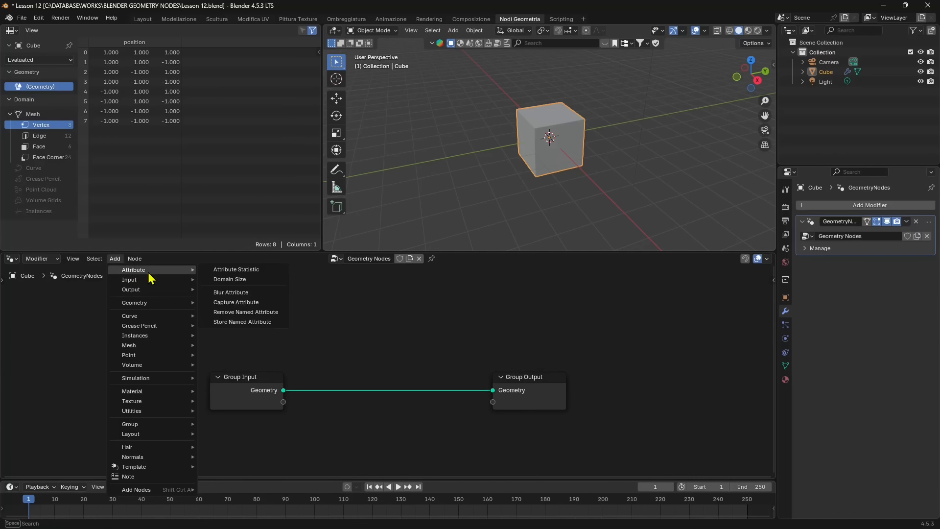
click(237, 280)
click(343, 295)
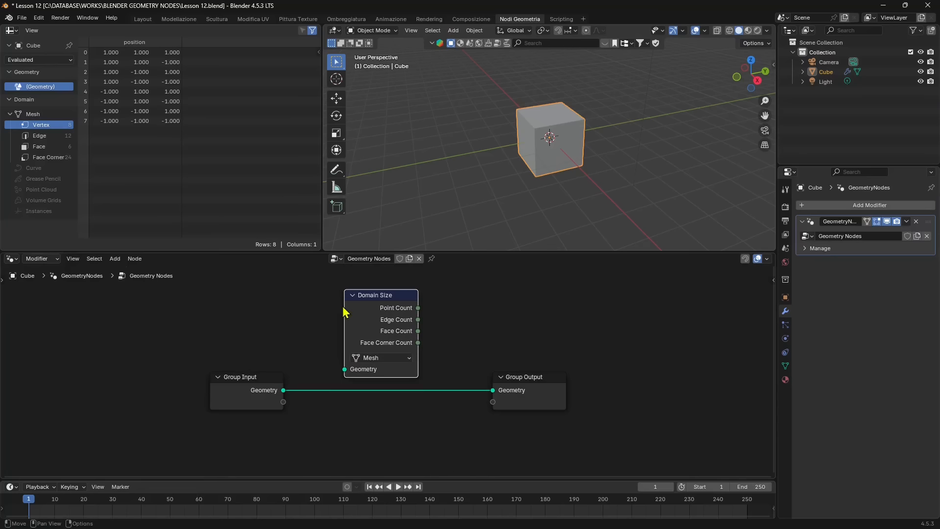
Connect the Group Input geometry to the Domain Size node as well and space the three nodes apart.
scroll(417, 399, down, 1)
middle_drag(417, 401, 417, 388)
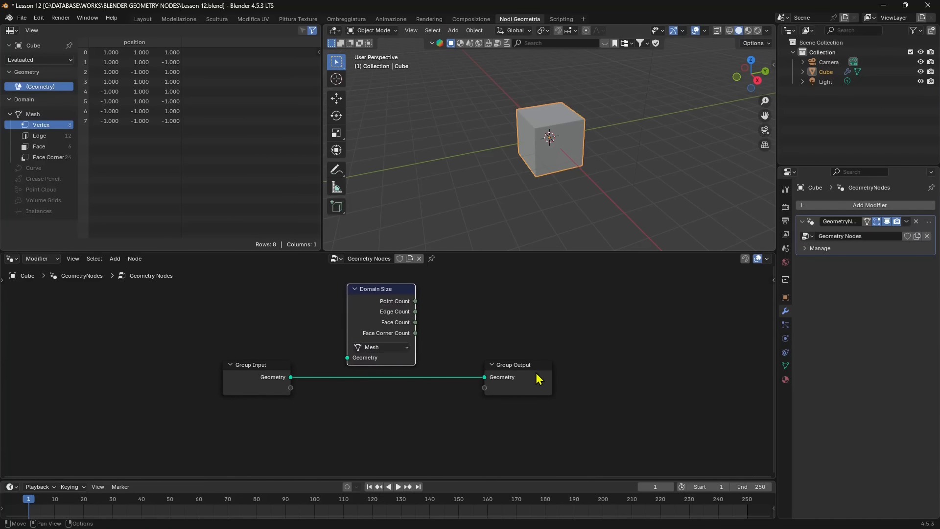
drag(537, 380, 549, 386)
drag(270, 375, 347, 359)
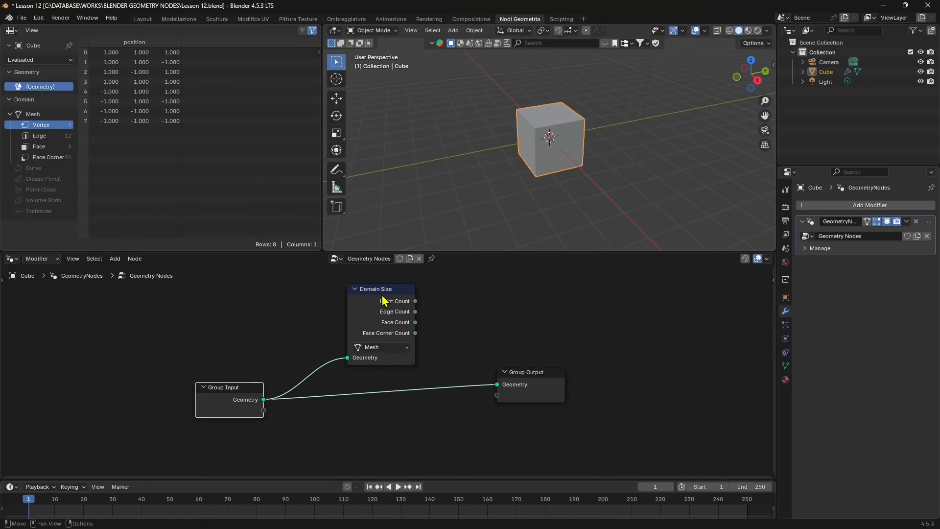
drag(381, 288, 380, 279)
middle_drag(397, 307, 368, 345)
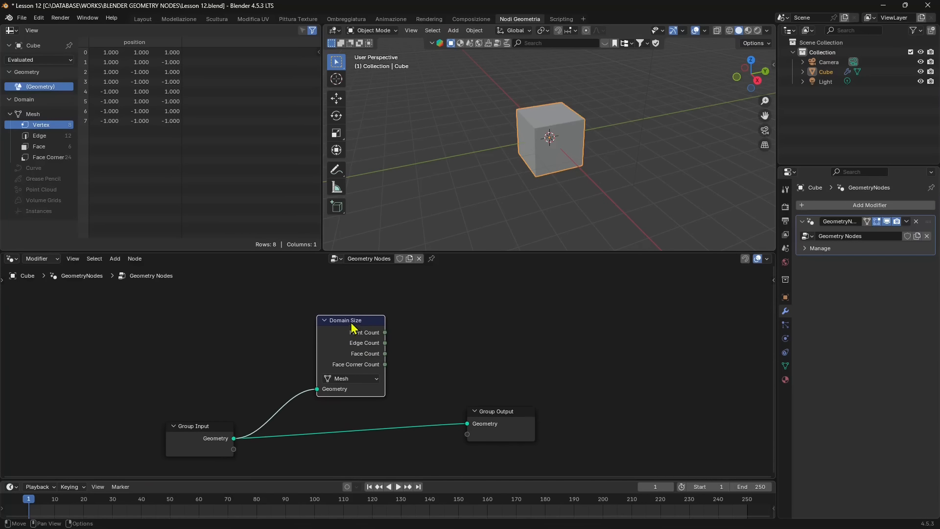
drag(352, 323, 342, 304)
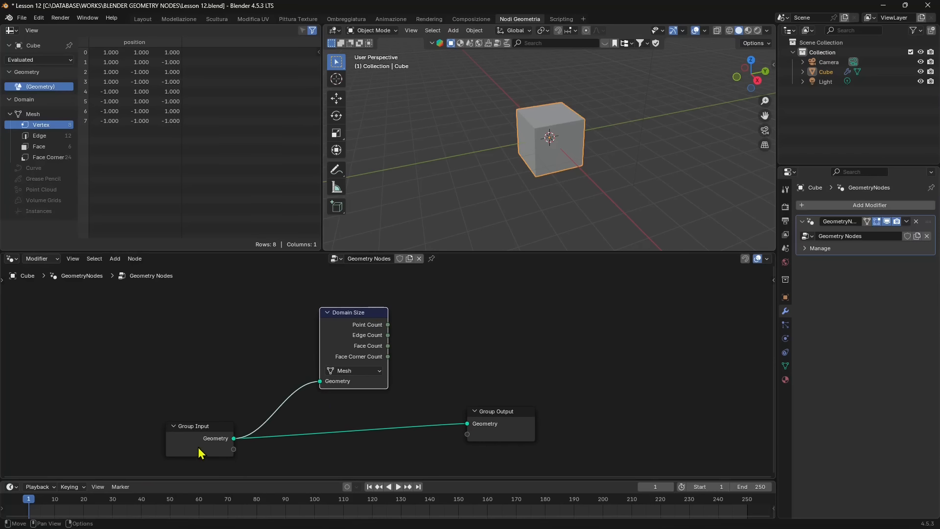
drag(208, 436, 213, 429)
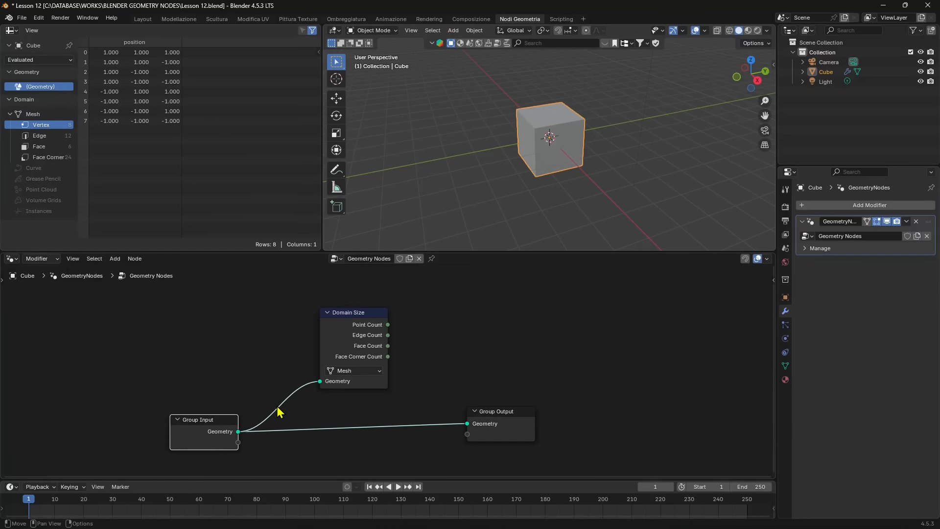
Add a Value to String node fed by the Point Count output of Domain Size.
click(384, 325)
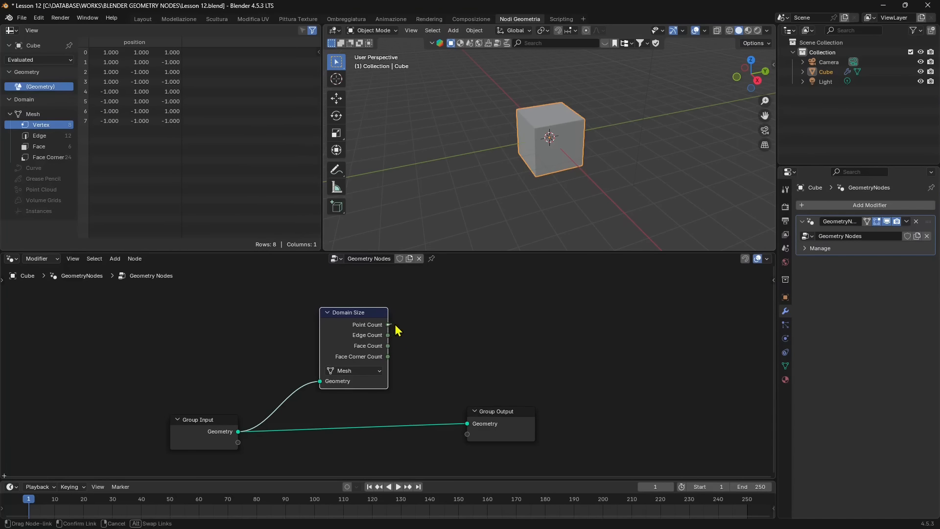
drag(388, 325, 461, 323)
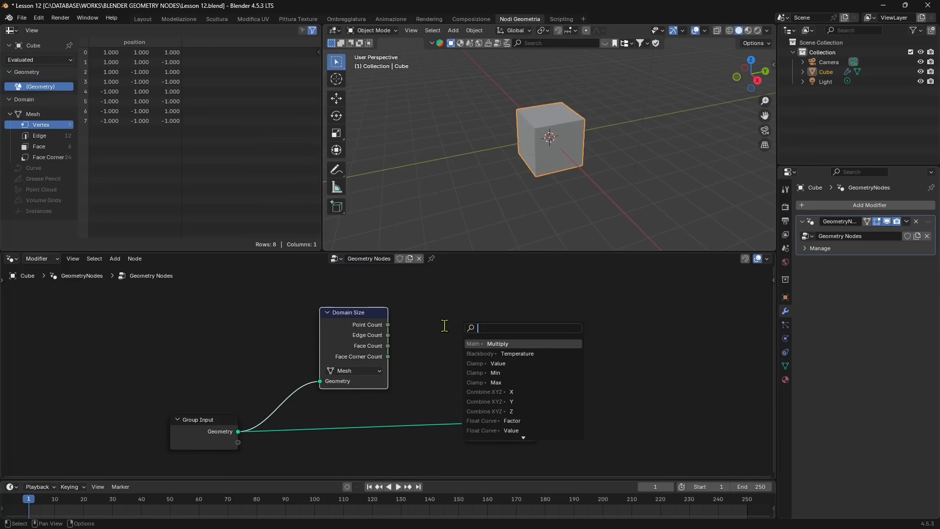
text(string)
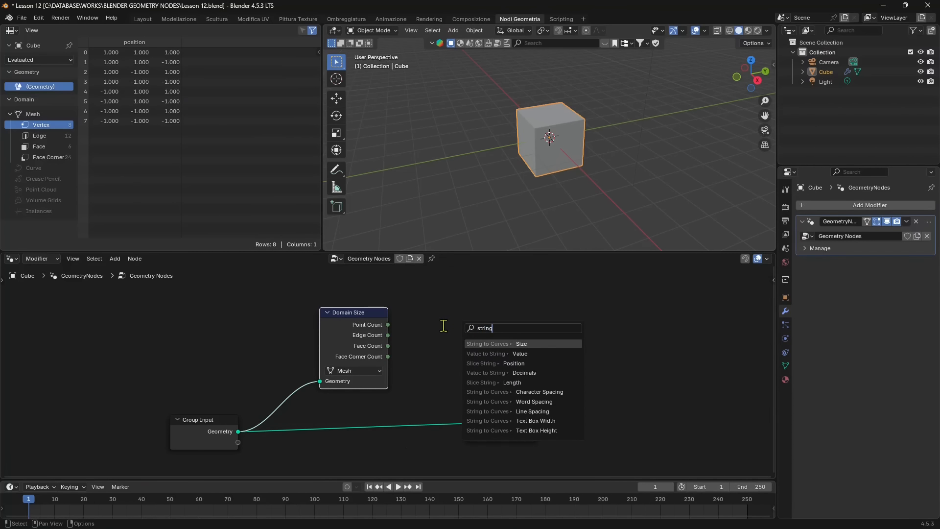
click(495, 353)
click(437, 341)
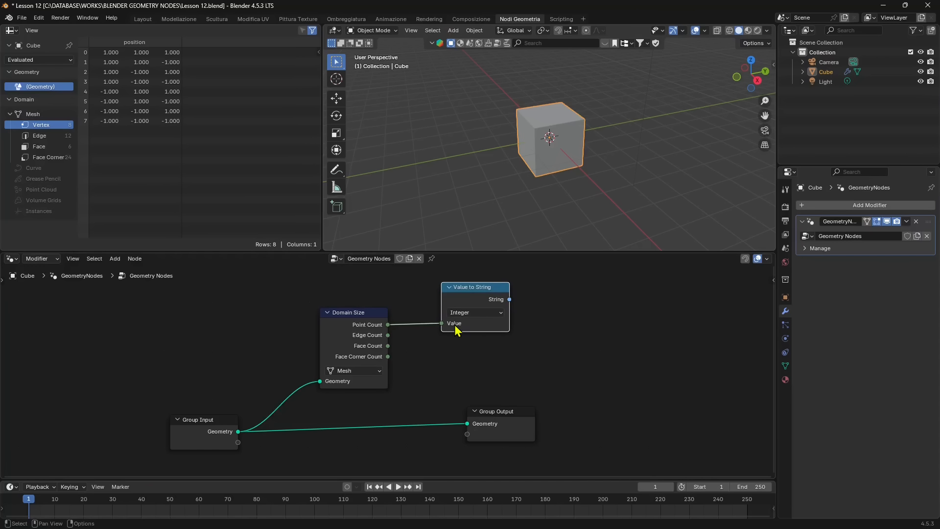
Add a String to Curves node with its String input fed by the Value to String output.
middle_drag(514, 307, 422, 331)
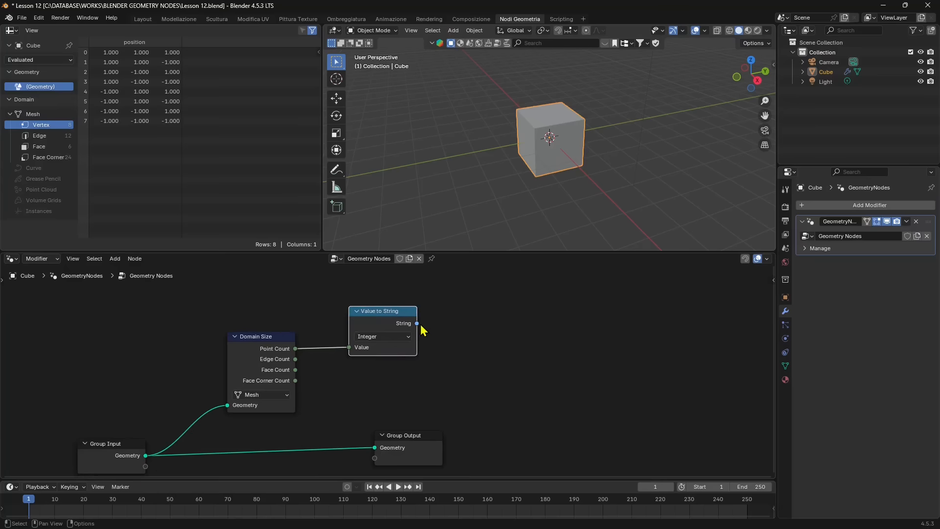
drag(417, 323, 464, 327)
text(s)
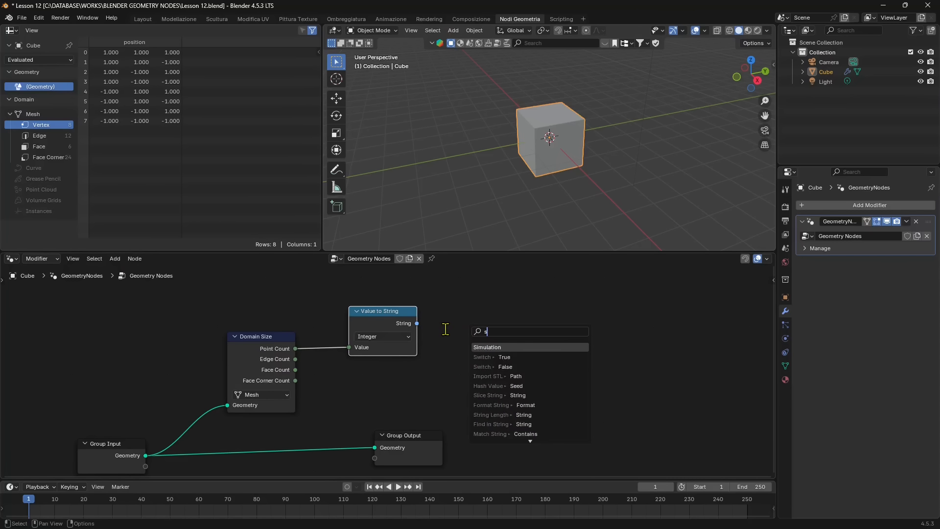
text(tring text)
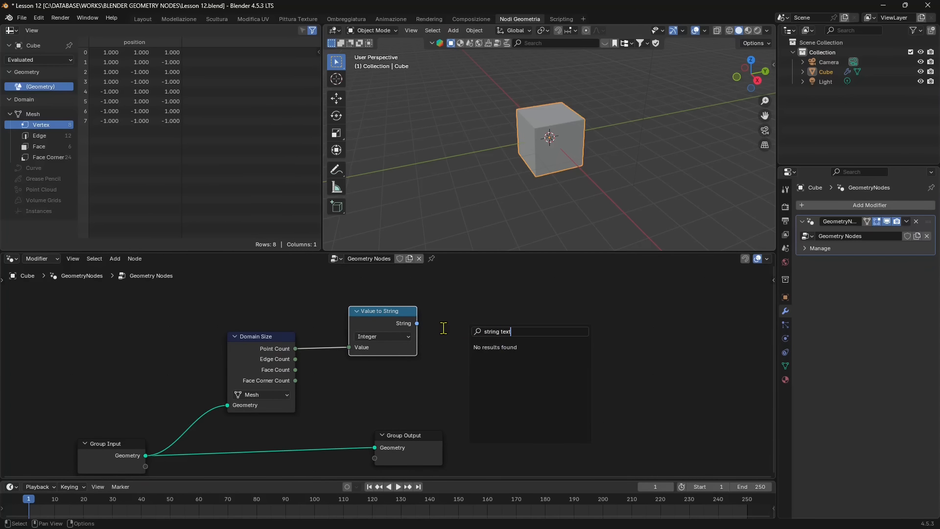
key(BackSpace)
key(BackSpace)
key(BackSpace)
key(BackSpace)
key(BackSpace)
key(BackSpace)
key(BackSpace)
key(BackSpace)
key(BackSpace)
key(BackSpace)
text(text)
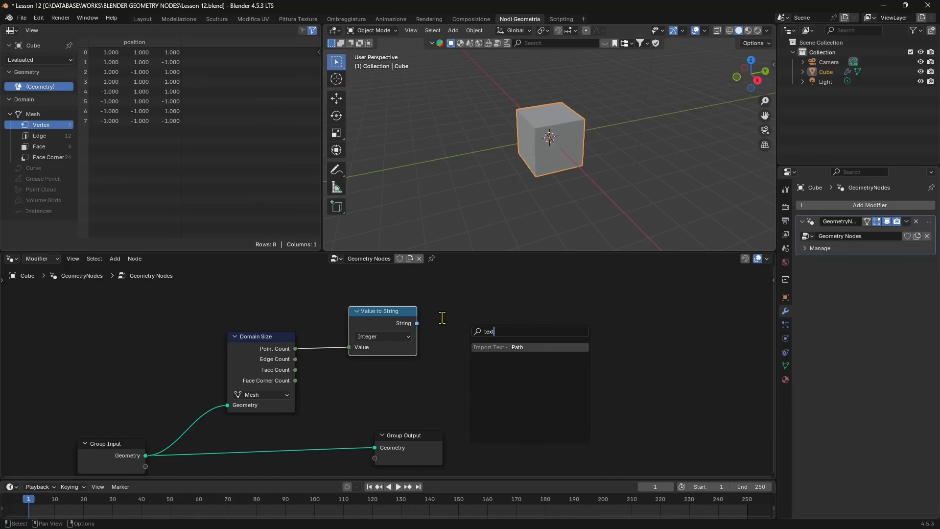
key(BackSpace)
key(BackSpace)
key(BackSpace)
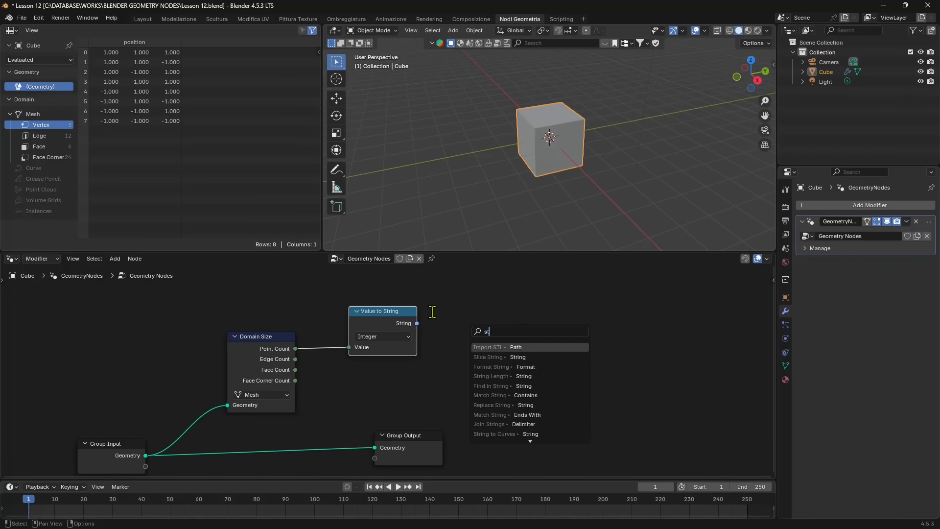
text(string curve)
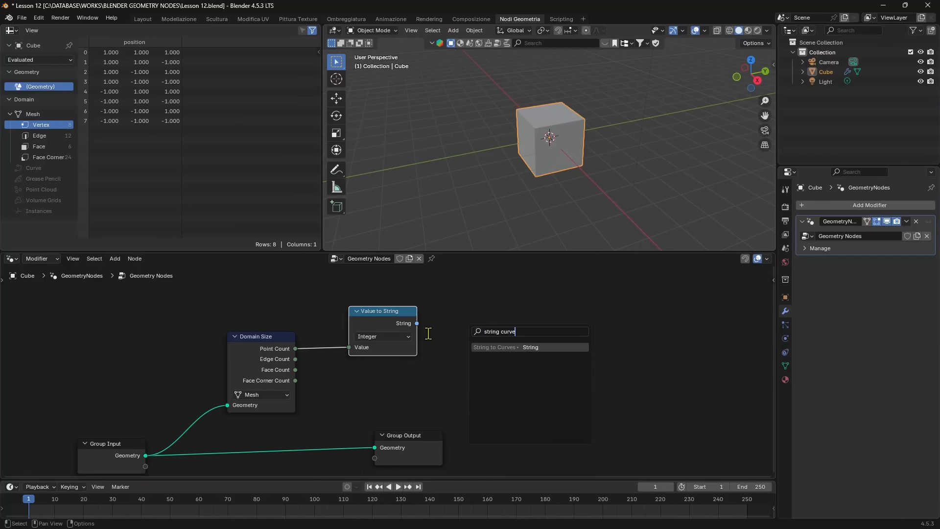
click(495, 347)
click(563, 363)
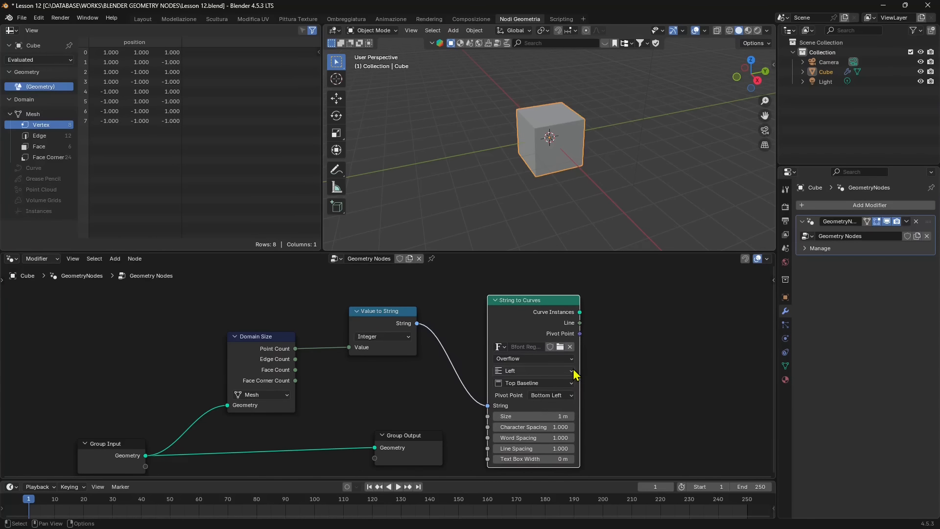
Move the Group Output node well beyond the String to Curves node to make room for another node.
scroll(548, 350, down, 1)
middle_drag(419, 385, 373, 334)
drag(364, 387, 666, 453)
scroll(519, 408, down, 2)
middle_drag(605, 424, 510, 408)
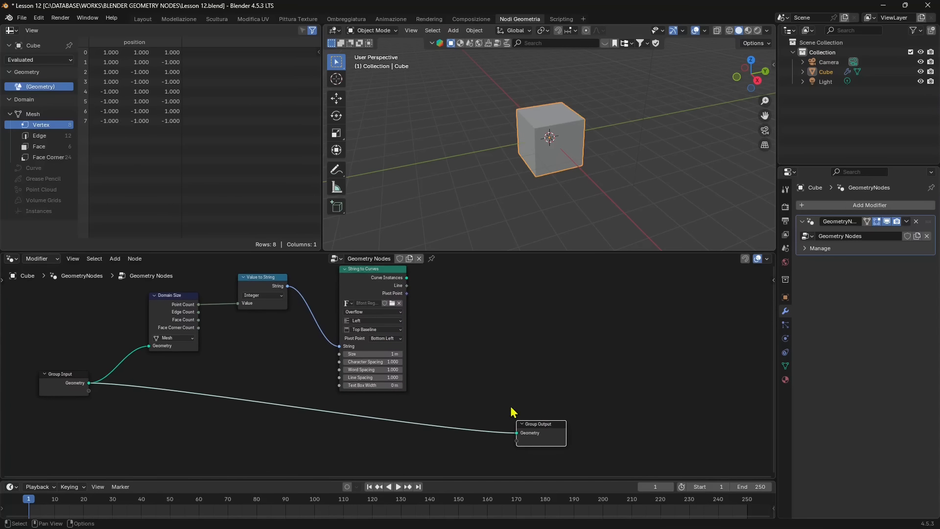
drag(556, 429, 657, 406)
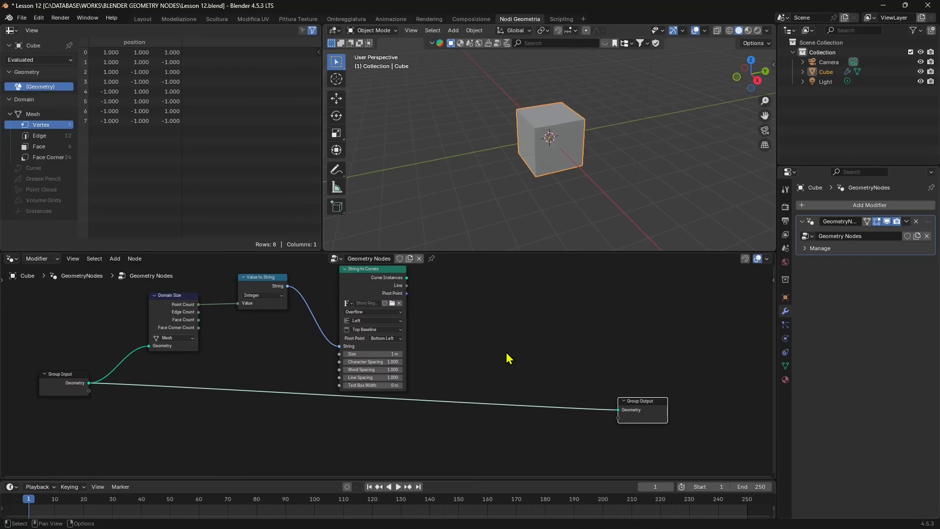
Insert a Join Geometry node before Group Output and connect the Curve Instances of String to Curves to it.
key(shift+a)
text(jo)
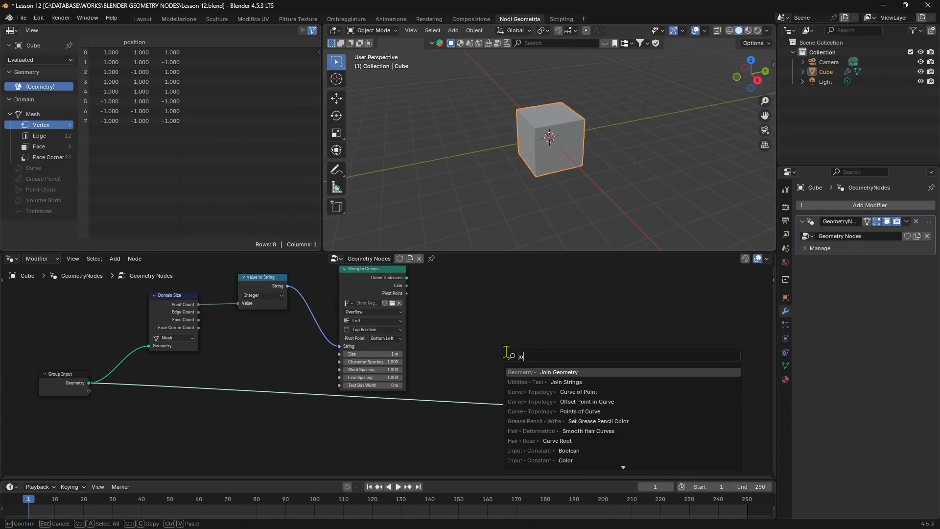
text(in)
click(532, 372)
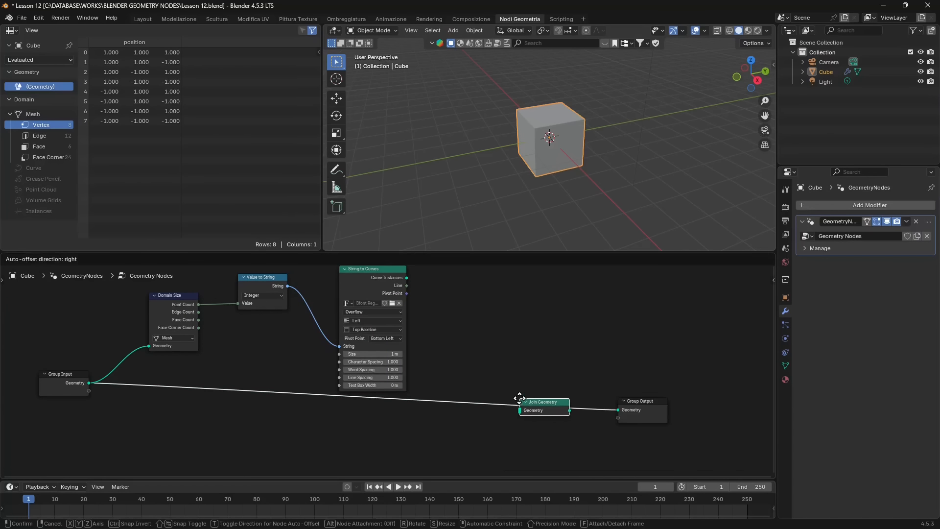
click(541, 405)
drag(406, 278, 521, 411)
Display the viewport in wireframe shading and examine the number generated inside the cube.
click(730, 31)
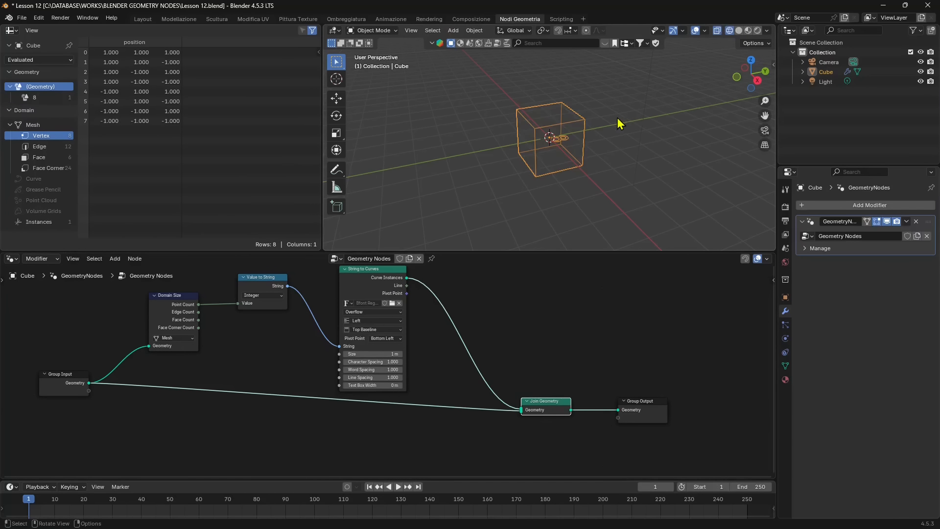
mouse_move(618, 121)
middle_down()
mouse_move(546, 166)
mouse_move(542, 124)
middle_up()
scroll(575, 146, up, 4)
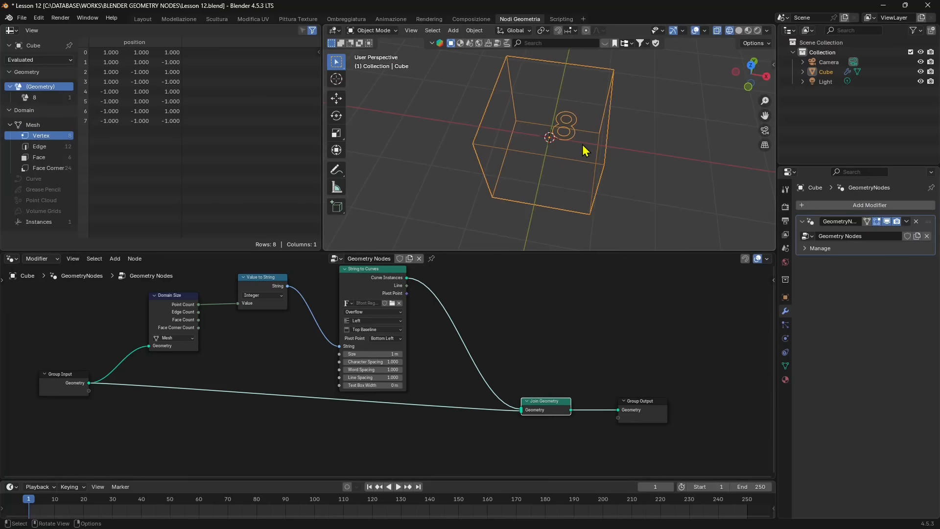
mouse_move(583, 147)
middle_down()
mouse_move(573, 113)
mouse_move(538, 151)
mouse_move(567, 133)
mouse_move(601, 149)
mouse_move(595, 142)
middle_up()
scroll(573, 112, up, 2)
scroll(588, 147, down, 2)
Reposition the Domain Size and Group Input nodes to leave more space before Value to String.
middle_drag(400, 321, 463, 346)
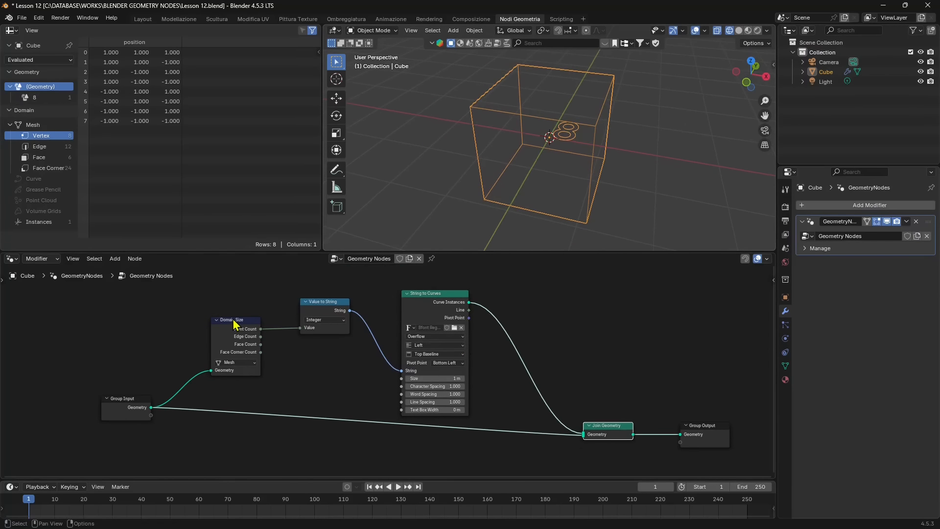
drag(234, 324, 214, 335)
drag(128, 404, 101, 414)
scroll(193, 382, up, 2)
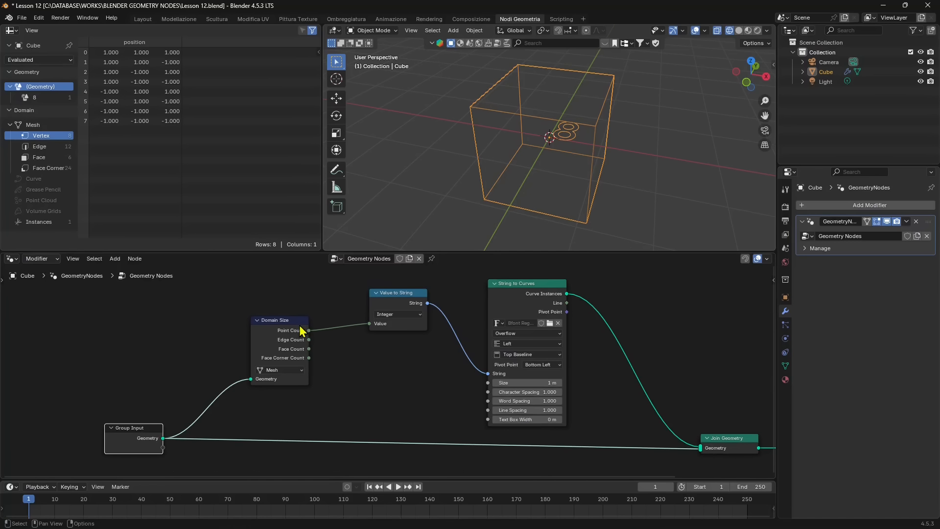
drag(299, 322, 289, 319)
Feed the Value to String node from the Face Count output of Domain Size instead of Point Count.
middle_drag(548, 136, 597, 131)
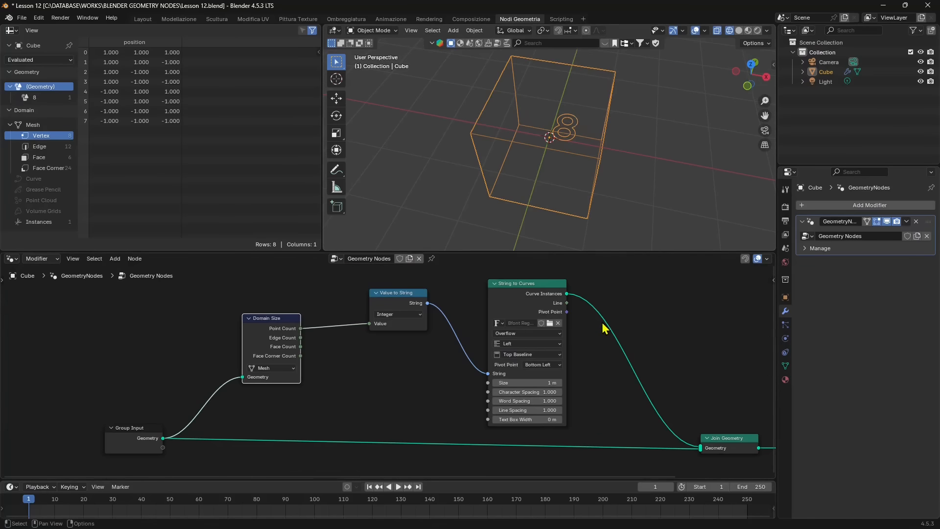
middle_drag(605, 326, 583, 318)
mouse_move(592, 183)
middle_down()
mouse_move(642, 160)
mouse_move(549, 156)
mouse_move(565, 154)
mouse_move(581, 203)
mouse_move(616, 195)
mouse_move(589, 200)
middle_up()
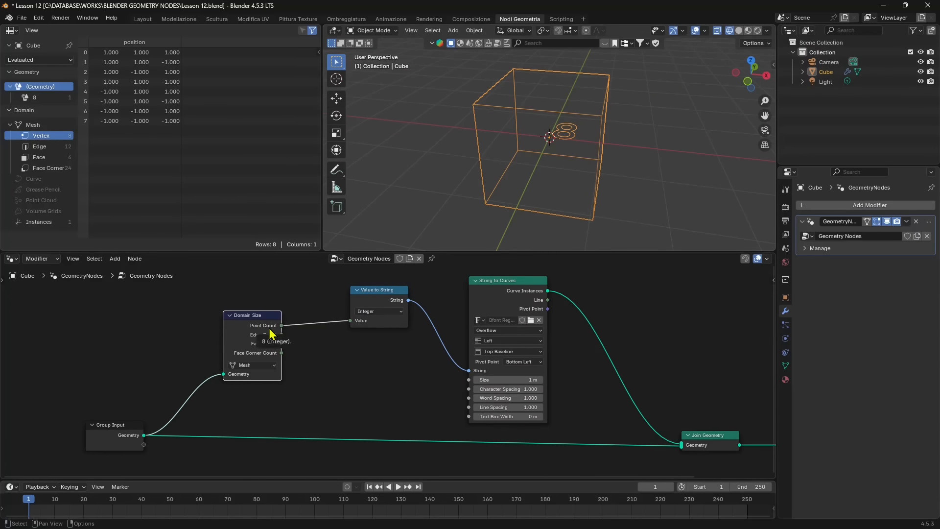
drag(281, 343, 356, 328)
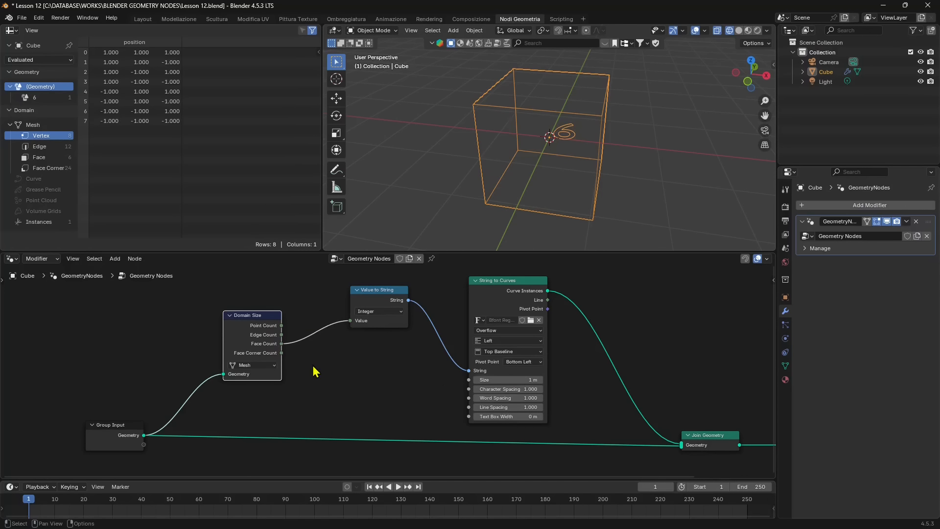
Examine the component types offered by the Domain Size node and inspect the whole node tree and cube.
click(250, 367)
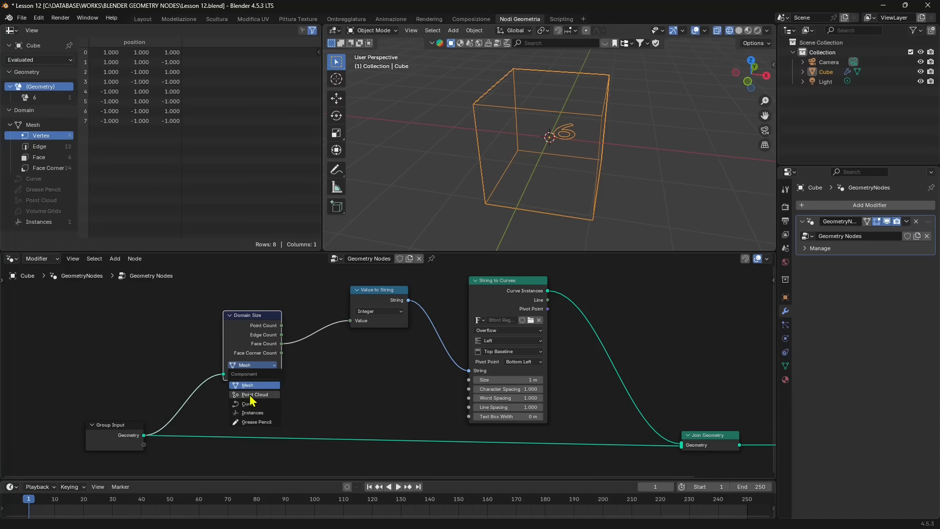
scroll(302, 390, down, 2)
scroll(320, 387, down, 2)
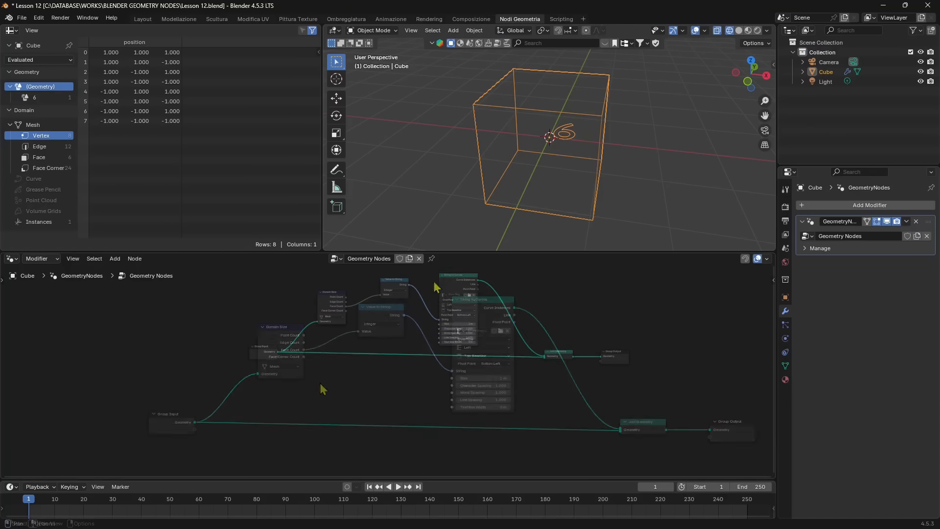
middle_drag(568, 167, 534, 174)
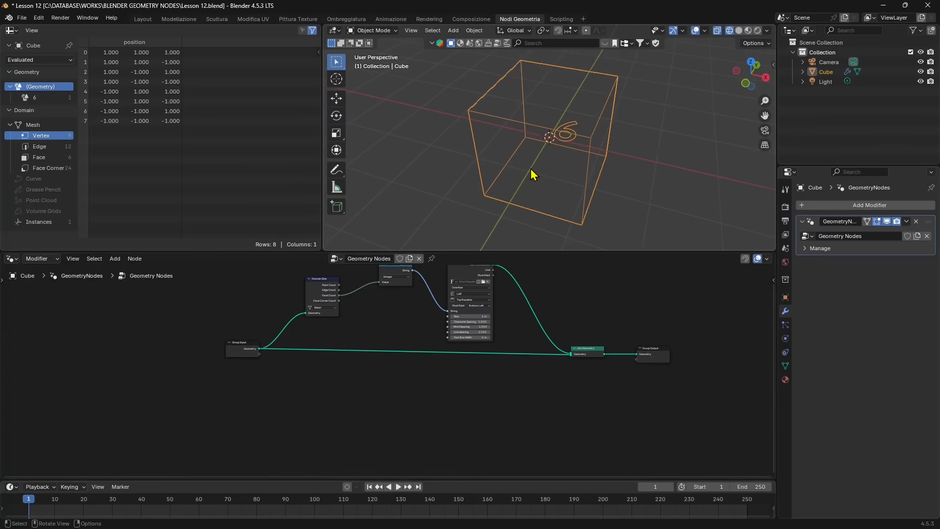
mouse_move(596, 144)
middle_down()
mouse_move(462, 208)
mouse_move(539, 222)
mouse_move(610, 151)
middle_up()
scroll(447, 407, up, 2)
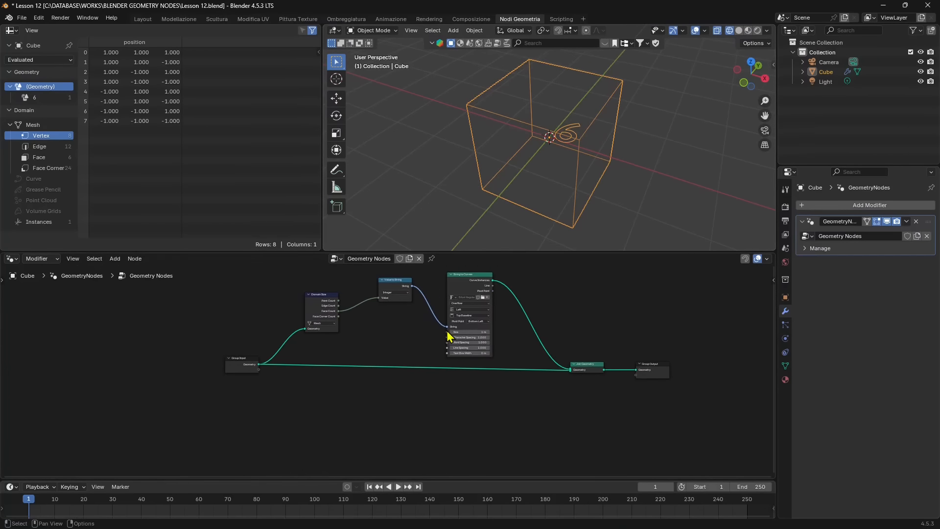
scroll(444, 390, up, 2)
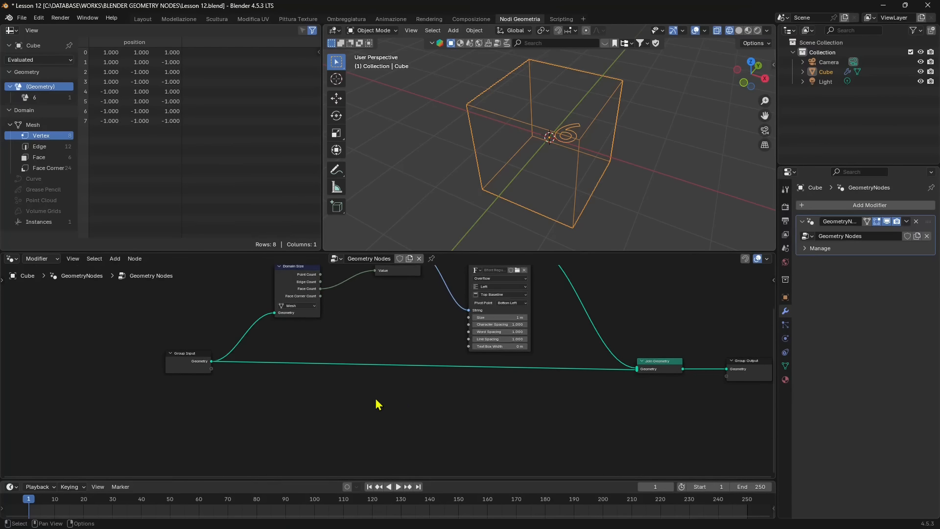
key(shift+a)
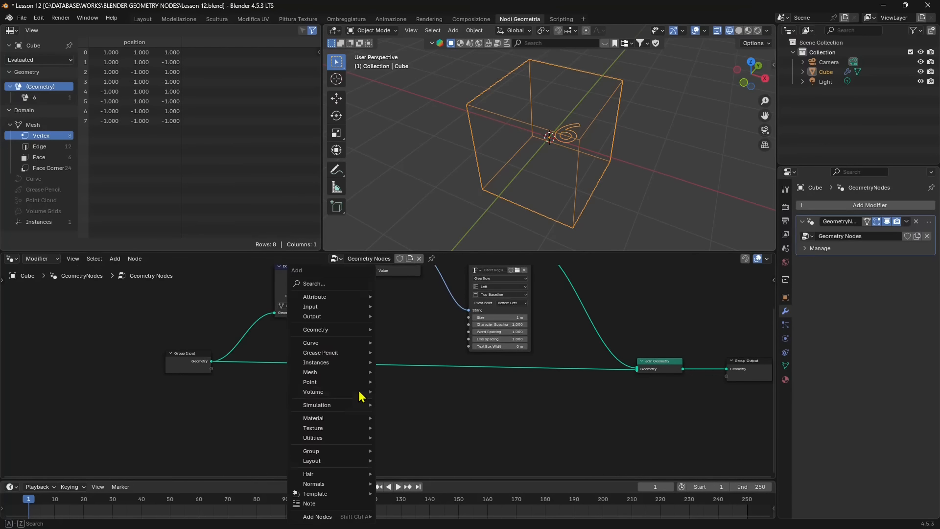
click(342, 284)
text(view)
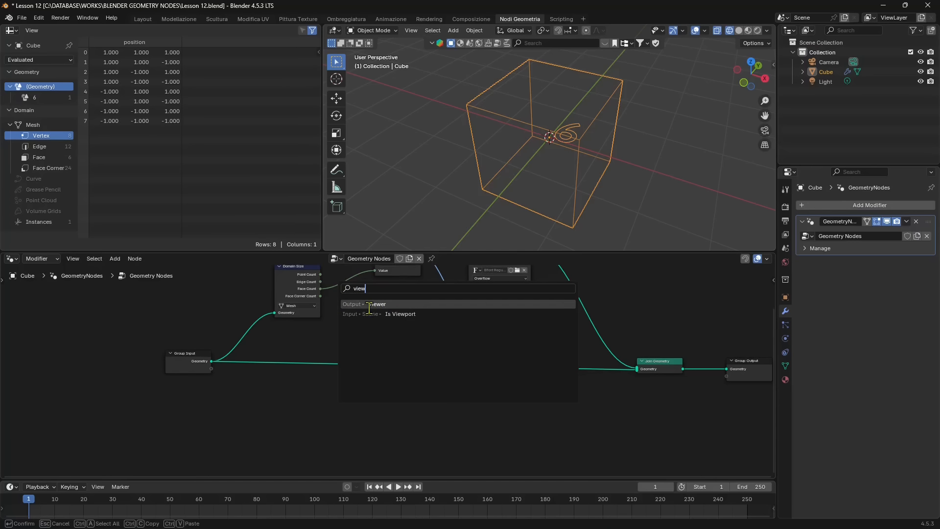
Add a second Group Output node and place it below the existing one.
click(114, 258)
mouse_move(142, 290)
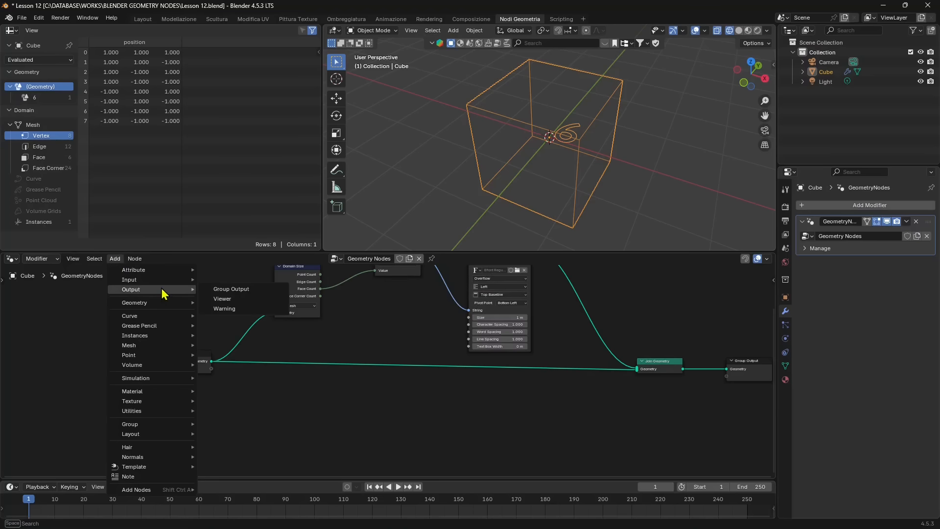
click(223, 290)
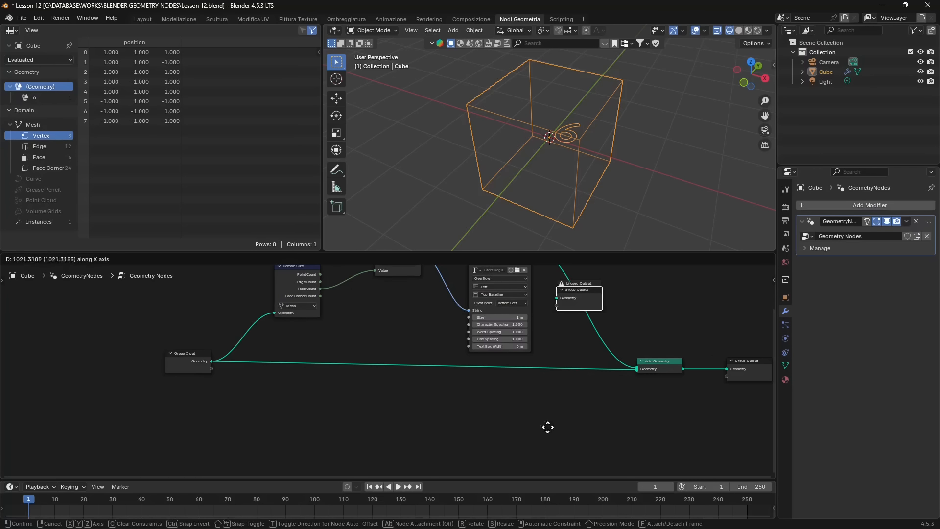
click(680, 415)
middle_drag(664, 385, 454, 402)
drag(504, 317, 553, 435)
middle_drag(567, 406, 568, 371)
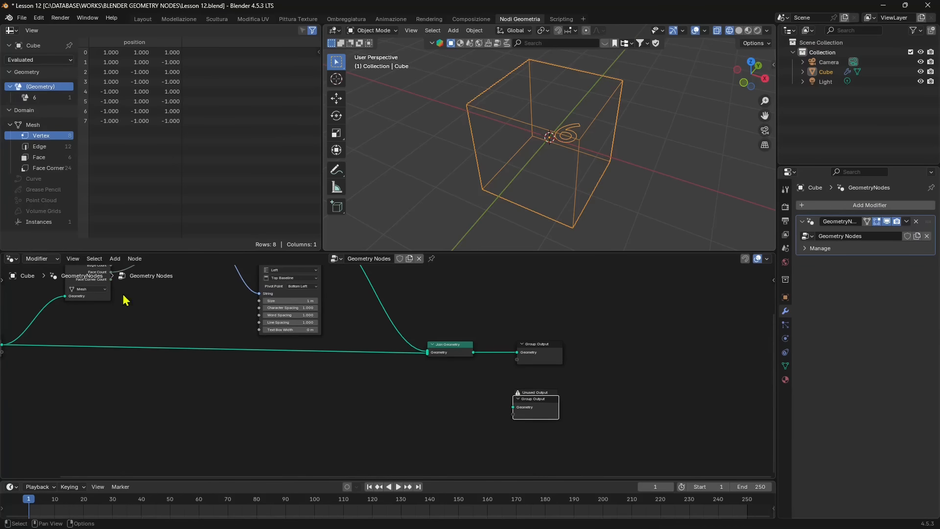
middle_drag(252, 338, 294, 350)
scroll(615, 417, up, 3)
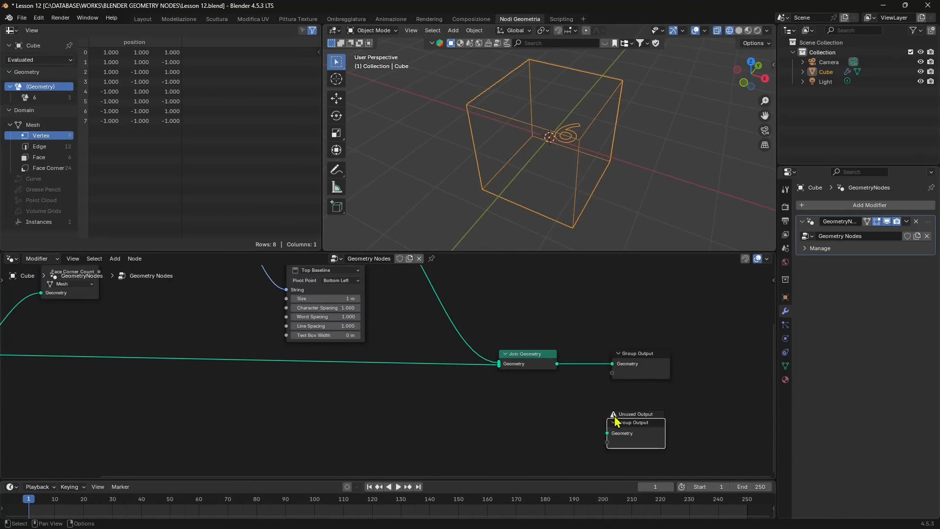
middle_drag(615, 417, 537, 409)
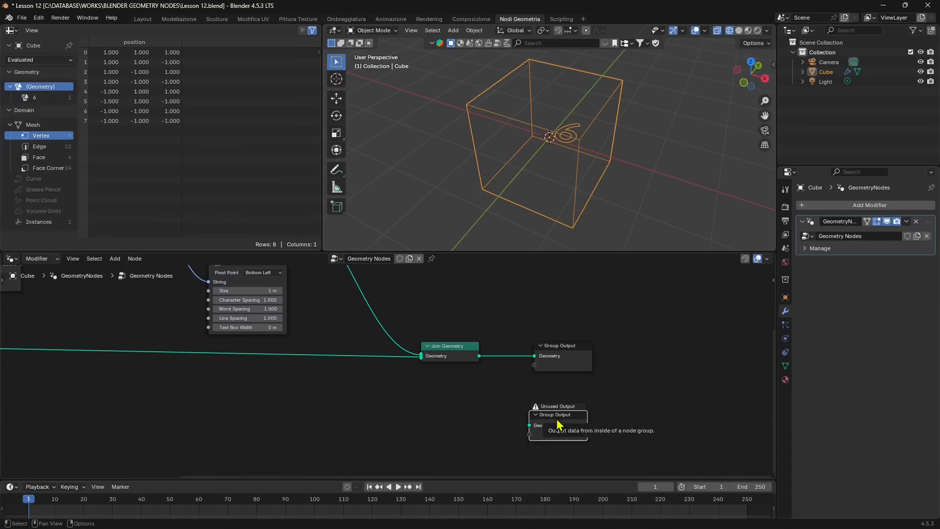
drag(561, 415, 575, 416)
Compare the two Group Output nodes by making each one active in turn, and delete the unconnected one.
click(570, 353)
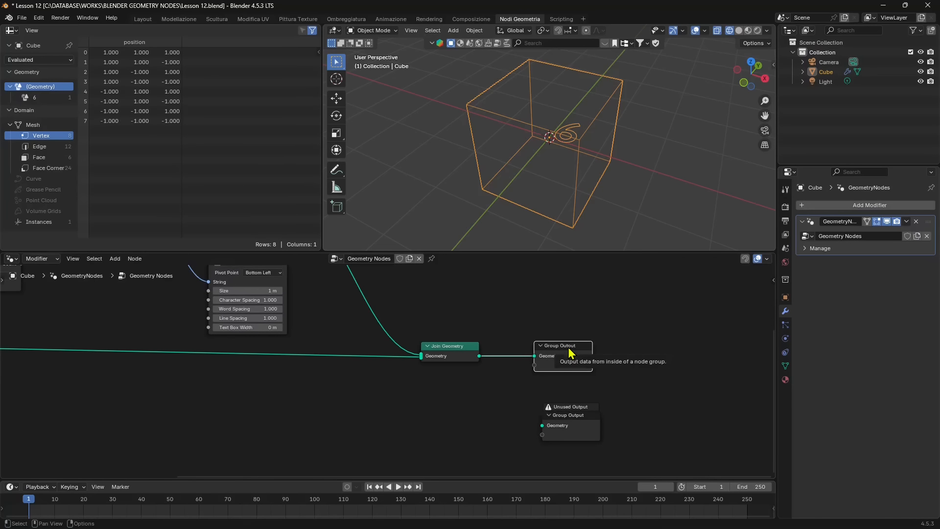
click(570, 416)
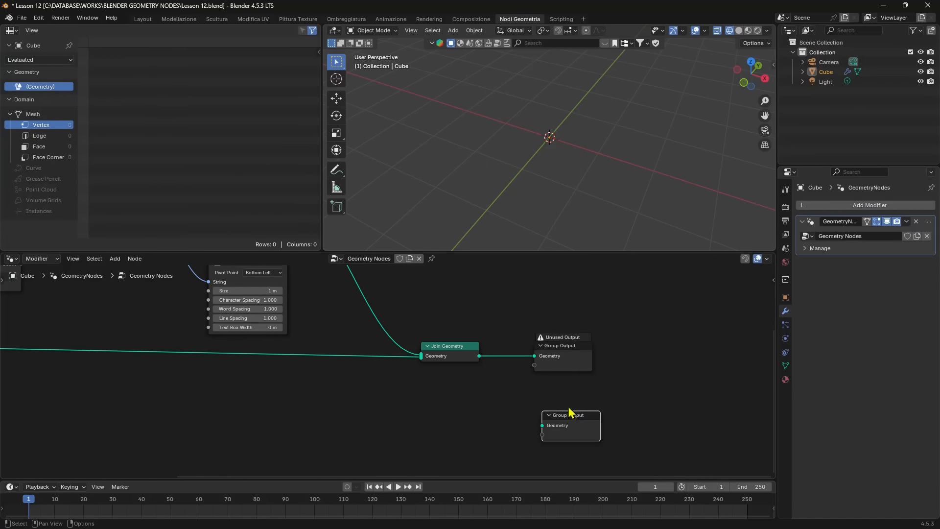
click(571, 350)
click(572, 424)
click(564, 349)
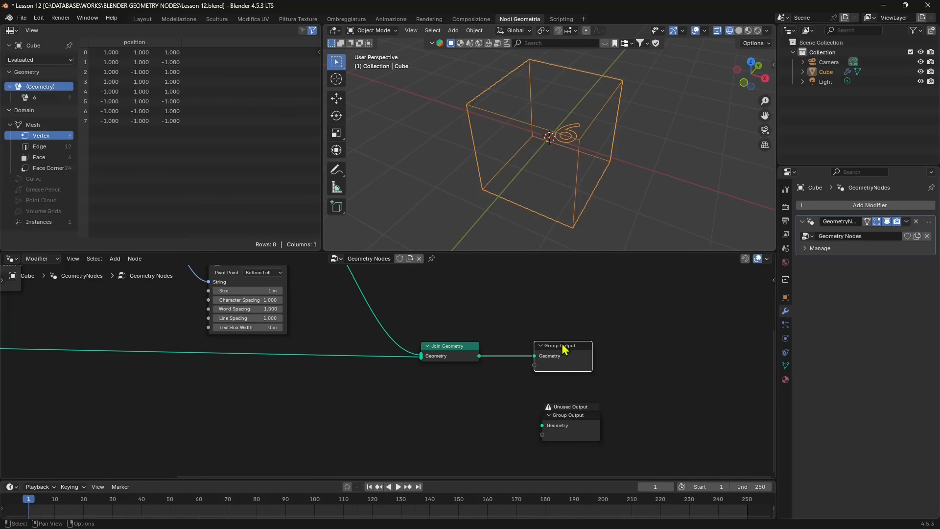
click(565, 417)
key(Delete)
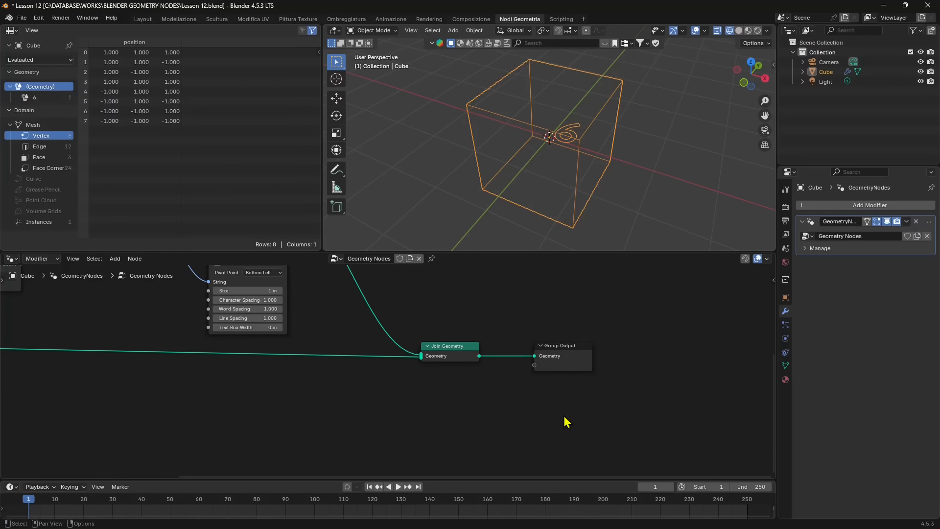
Add a Viewer node and place it below the link between Group Input and Join Geometry.
click(114, 258)
mouse_move(142, 283)
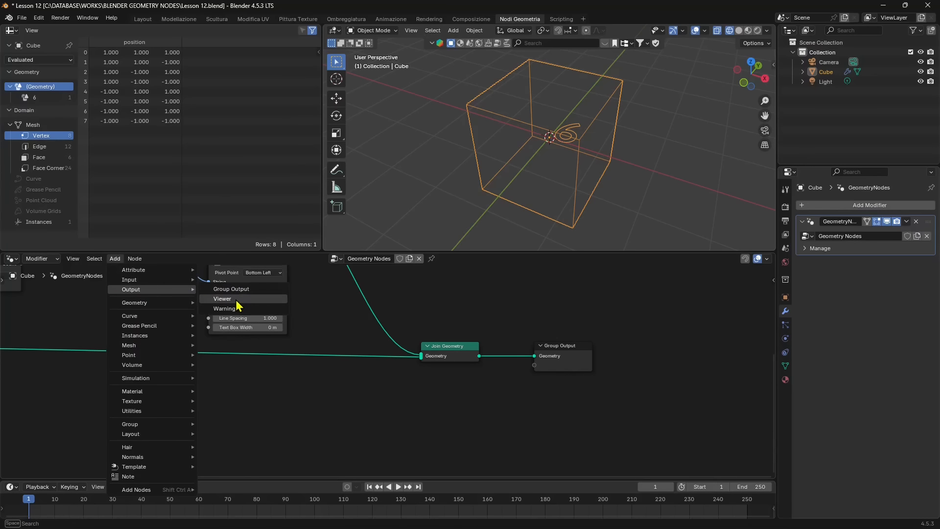
click(230, 295)
middle_drag(166, 414, 385, 422)
scroll(408, 420, down, 3)
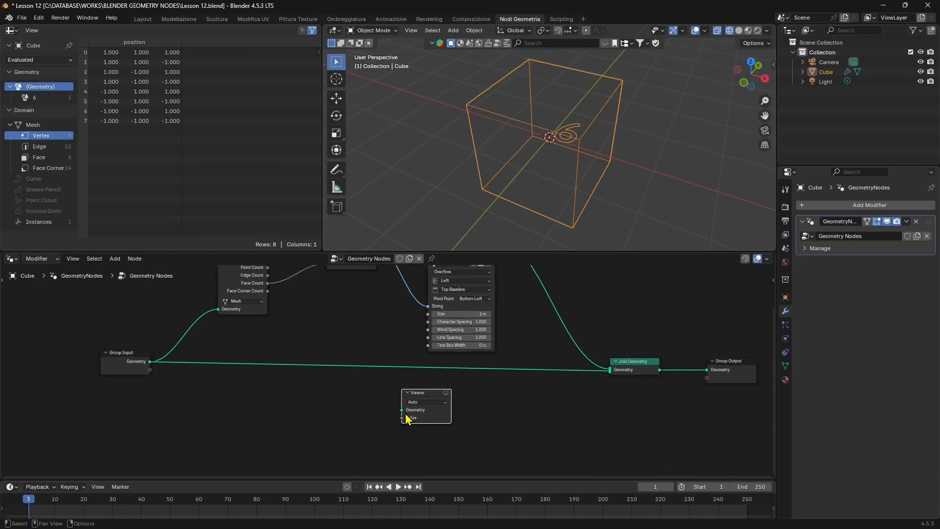
drag(417, 394, 350, 395)
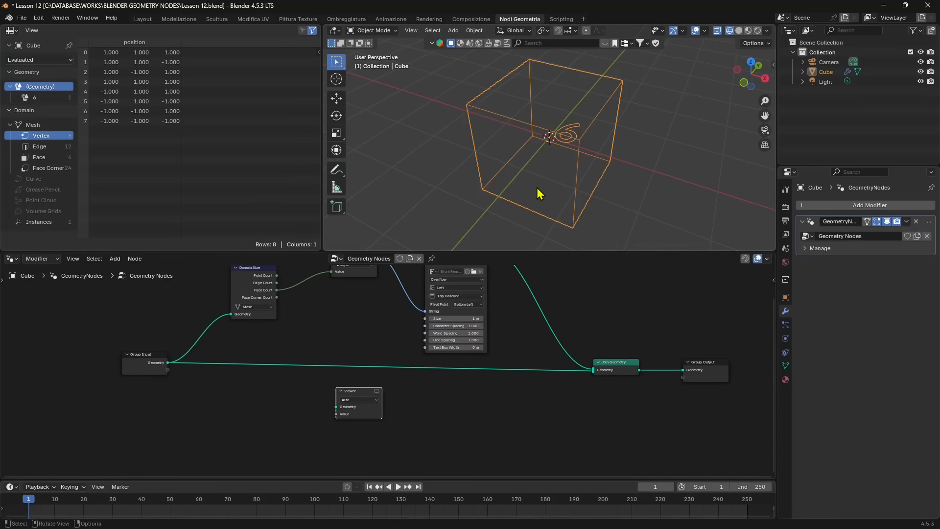
Connect the Geometry output of Group Input to the Viewer node's Geometry input.
middle_drag(542, 193, 533, 78)
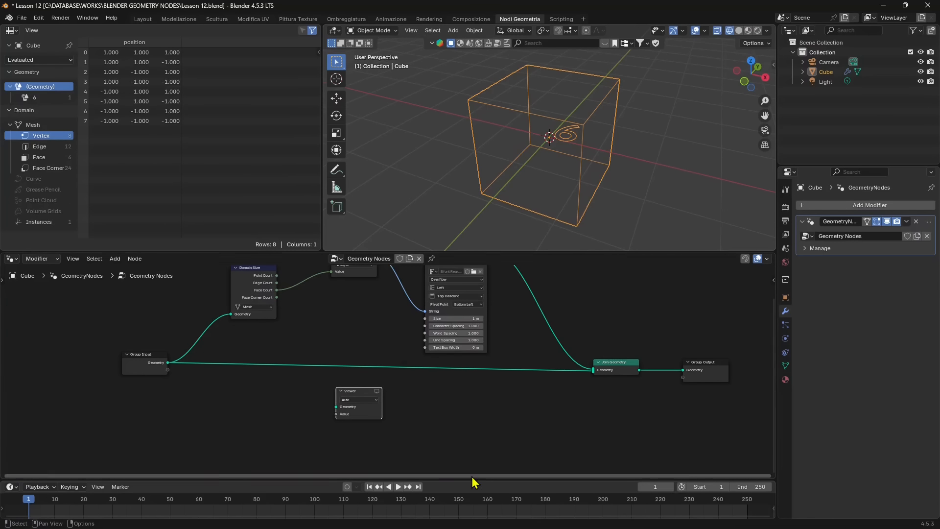
scroll(346, 414, up, 2)
middle_drag(284, 426, 350, 427)
scroll(350, 427, up, 1)
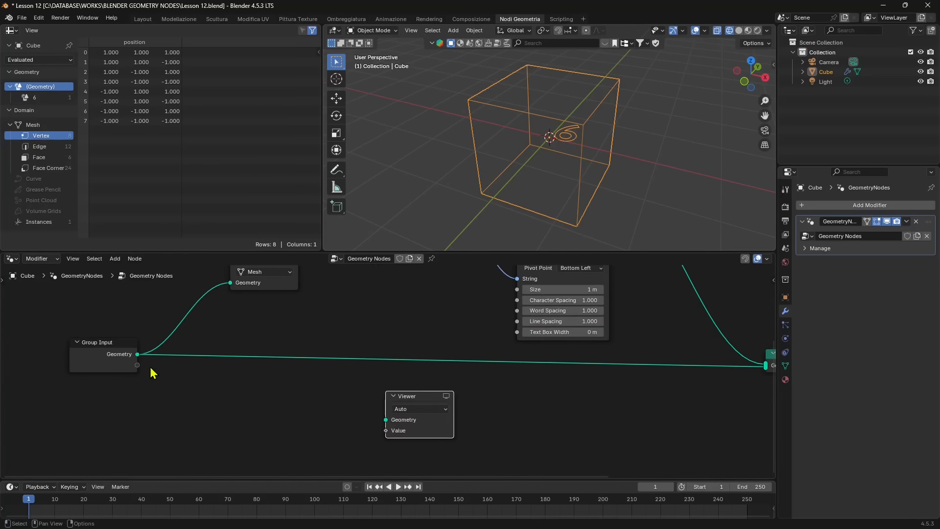
drag(137, 355, 422, 410)
Display the viewport in solid shading and activate the Viewer node's preview.
click(454, 400)
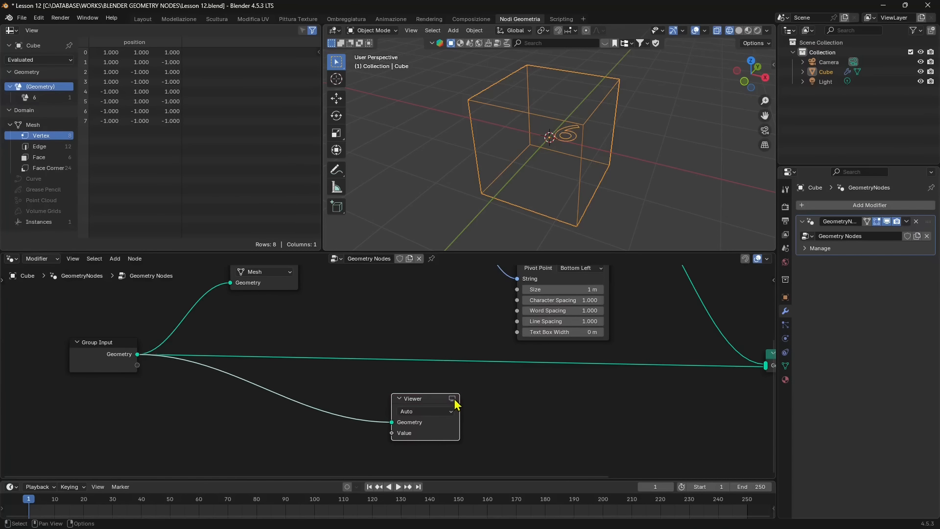
click(454, 400)
click(453, 400)
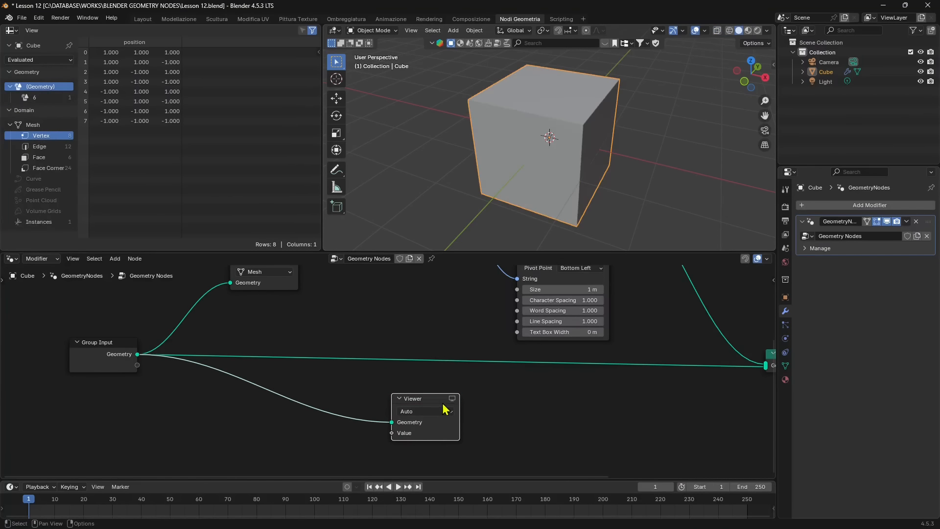
click(452, 400)
click(452, 401)
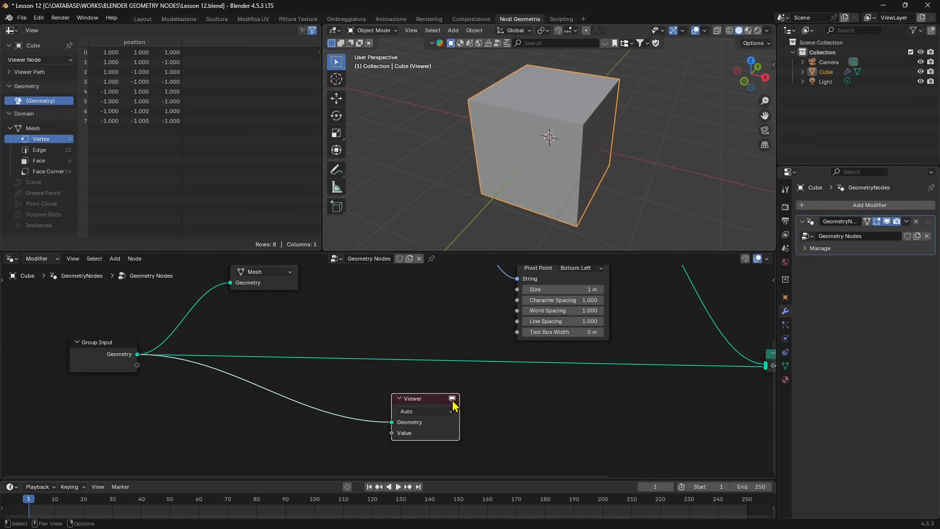
Review the node tree and shift the Viewer node slightly farther from Group Input.
scroll(452, 400, down, 6)
middle_drag(496, 320, 536, 325)
scroll(451, 415, up, 2)
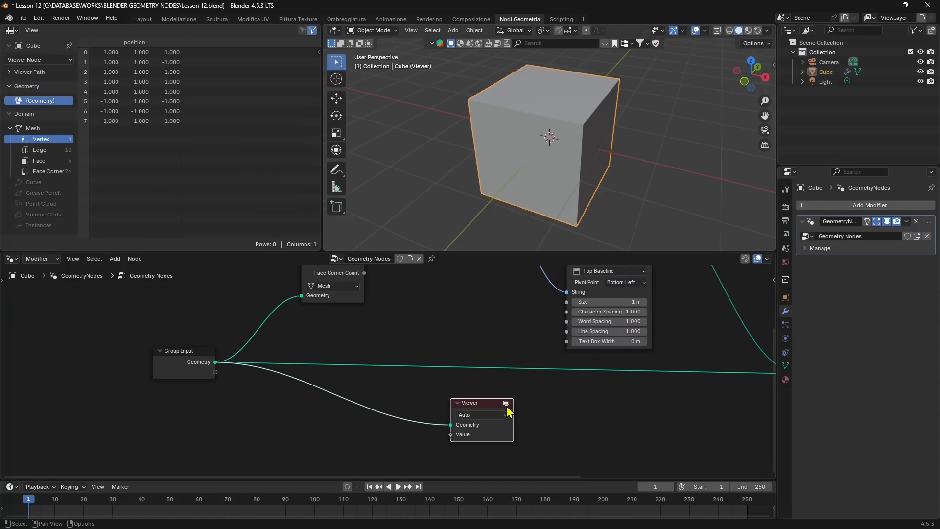
scroll(532, 346, down, 3)
middle_drag(537, 300, 538, 345)
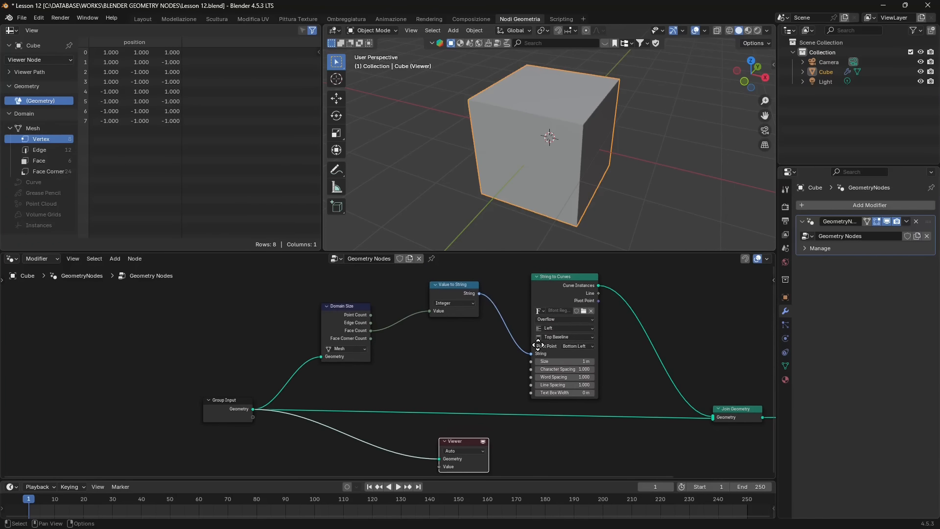
middle_drag(523, 407, 544, 341)
scroll(483, 380, up, 3)
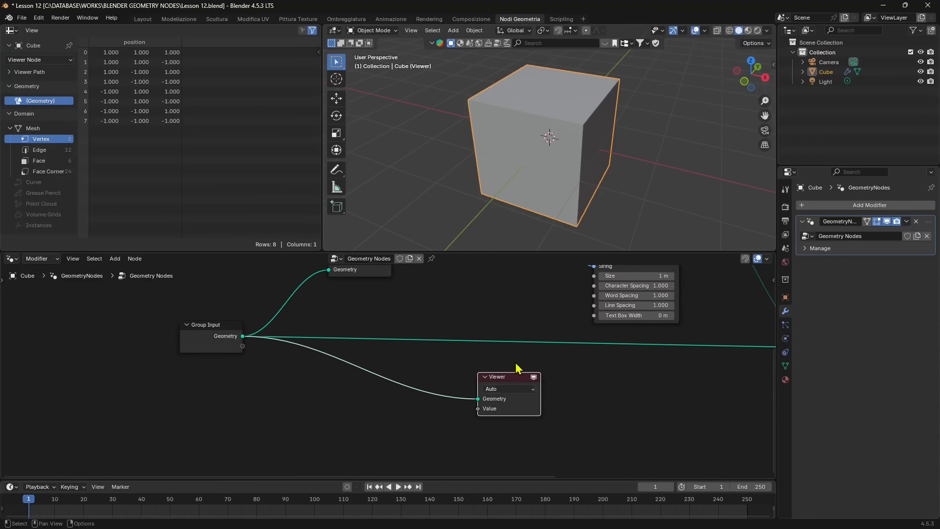
drag(517, 377, 546, 379)
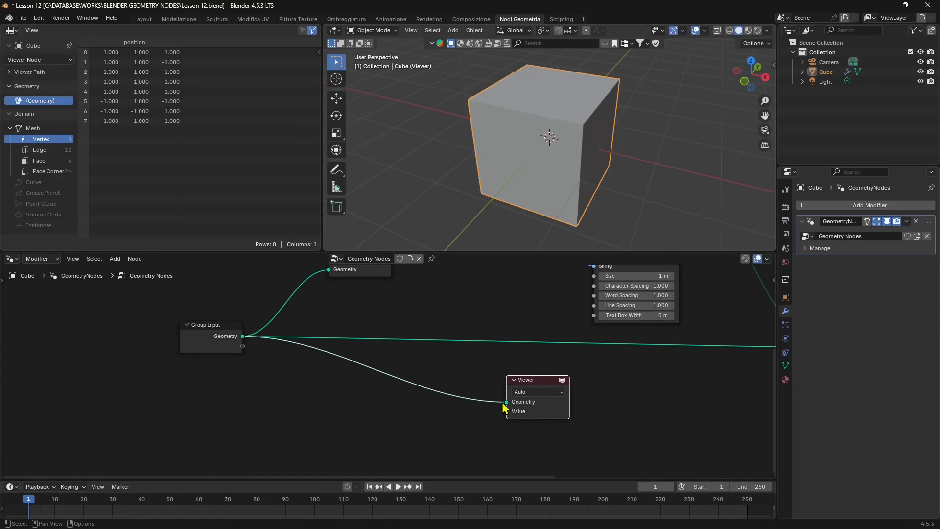
Connect Domain Size's Point Count output to the Viewer node's Value input and set the Viewer domain to Point.
scroll(431, 347, down, 2)
middle_drag(430, 346, 464, 373)
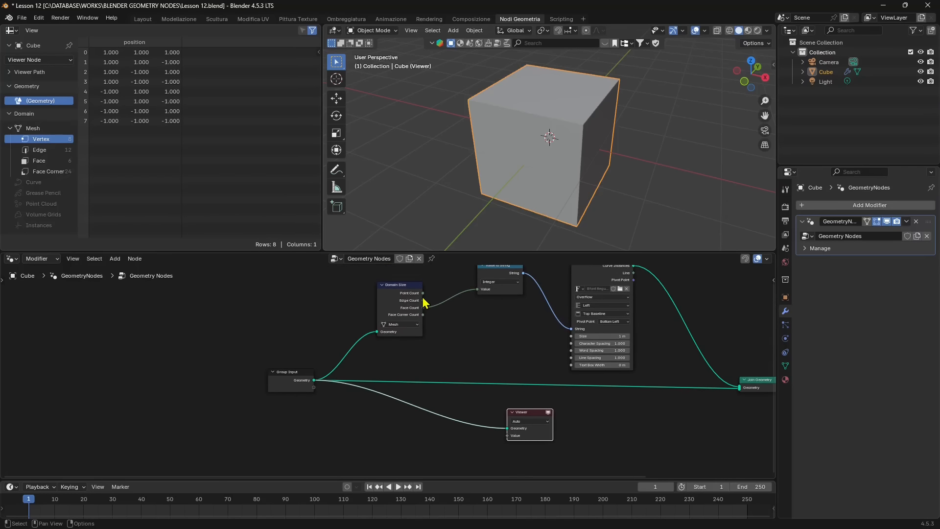
drag(423, 293, 513, 401)
scroll(530, 431, up, 2)
click(503, 414)
click(505, 440)
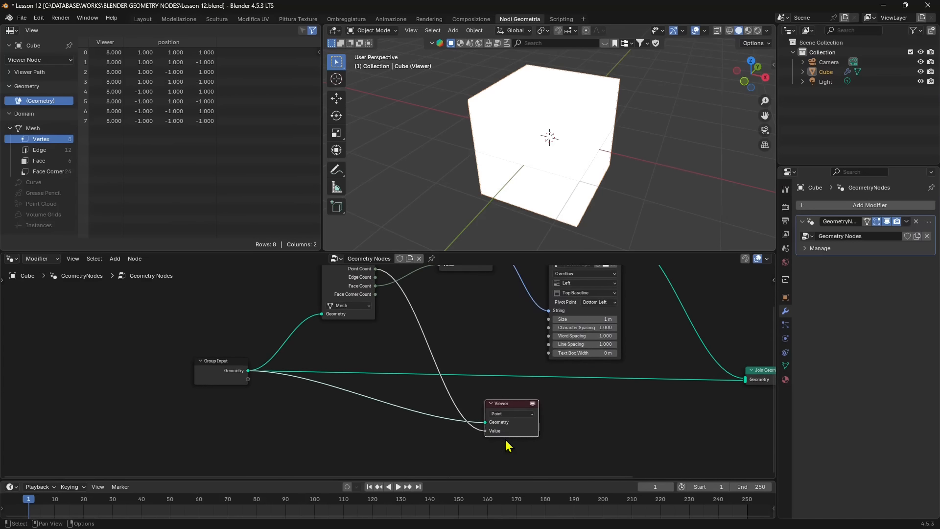
Enable Attribute Text in the Viewer Node viewport overlays and lower their Color Opacity.
ctrl+scroll(550, 328, right, 5)
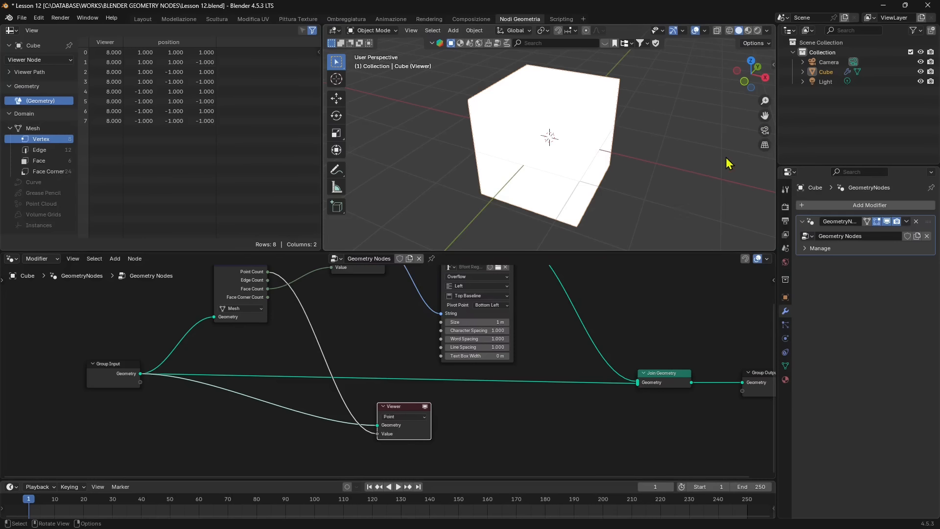
click(704, 31)
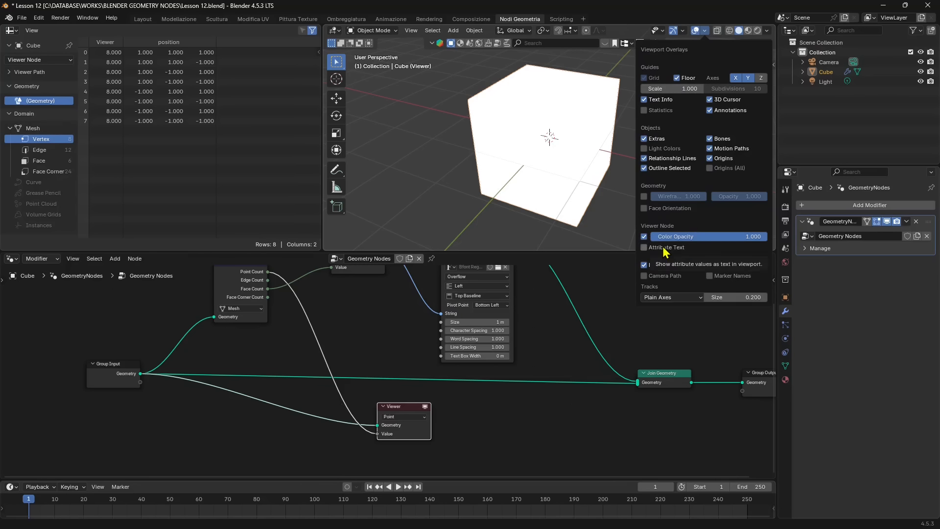
click(647, 249)
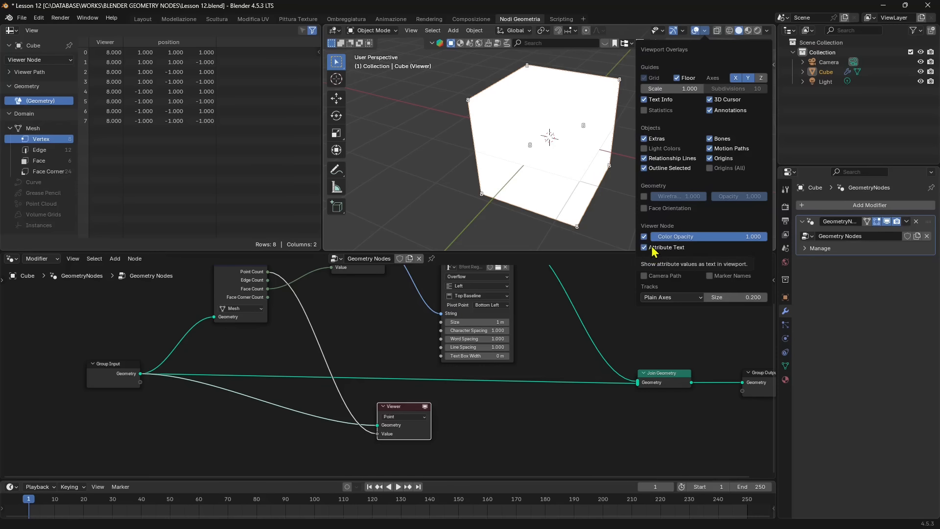
click(705, 32)
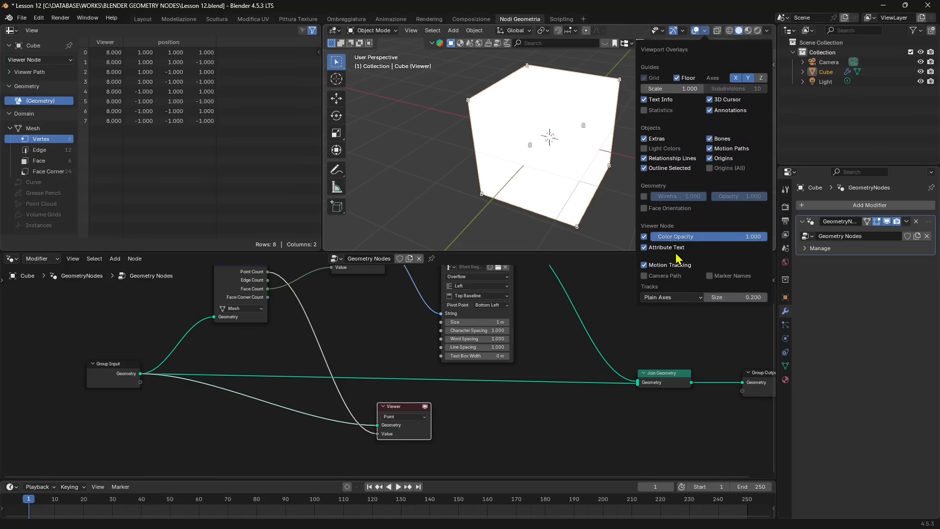
mouse_move(746, 248)
mouse_down()
mouse_move(629, 247)
mouse_move(767, 237)
mouse_move(657, 236)
mouse_up()
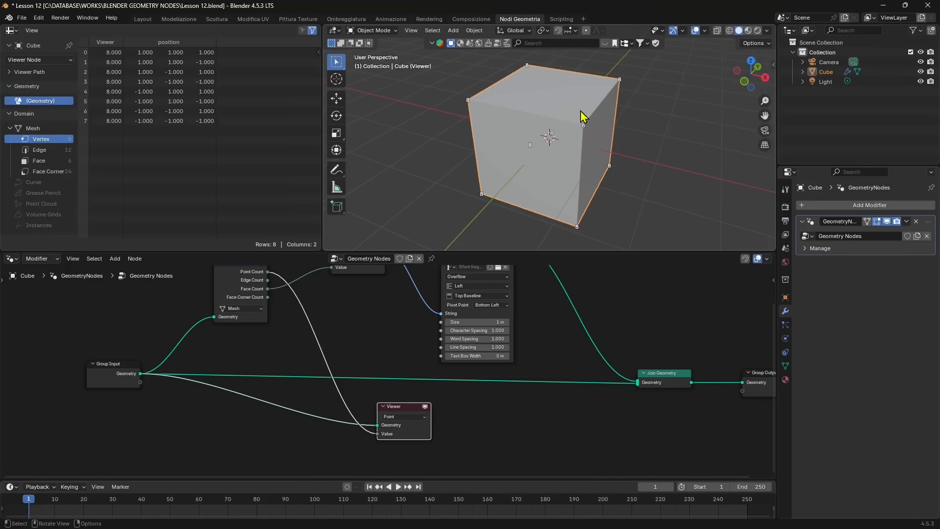
Examine the value labels on the cube's vertices and the Viewer node's connections in the node tree.
middle_drag(563, 156, 562, 130)
scroll(563, 131, up, 3)
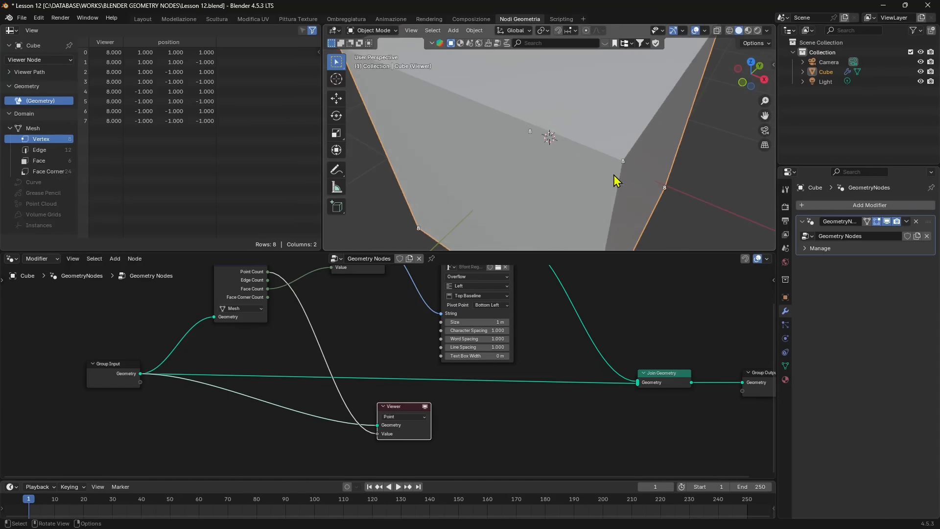
scroll(618, 172, down, 5)
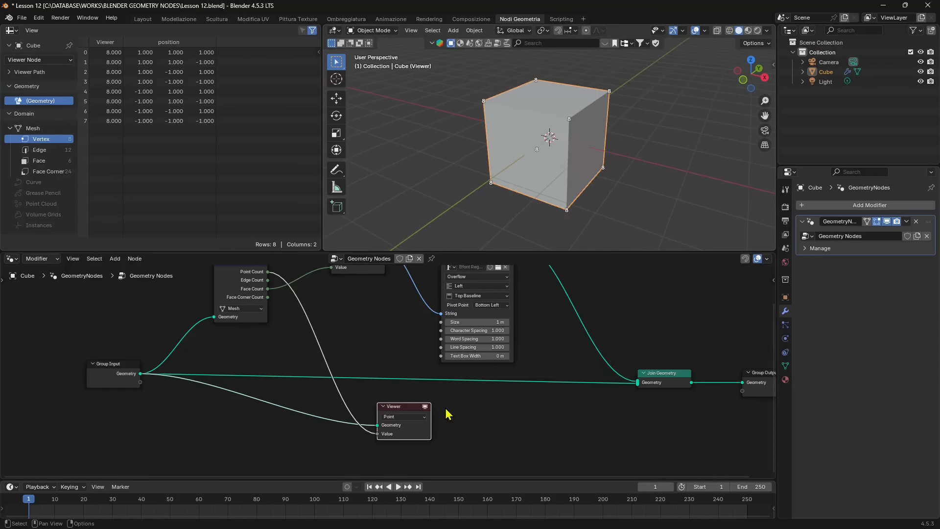
scroll(412, 420, up, 2)
middle_drag(387, 426, 447, 405)
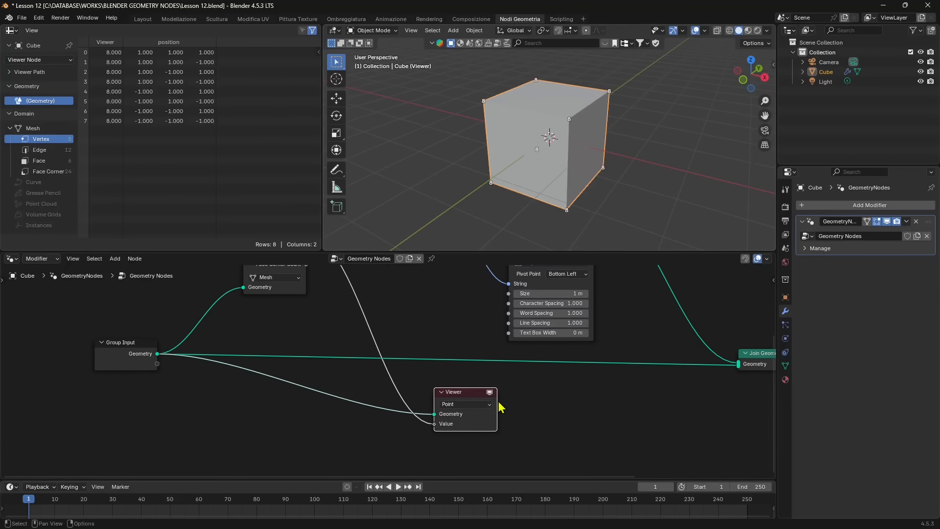
scroll(335, 352, down, 1)
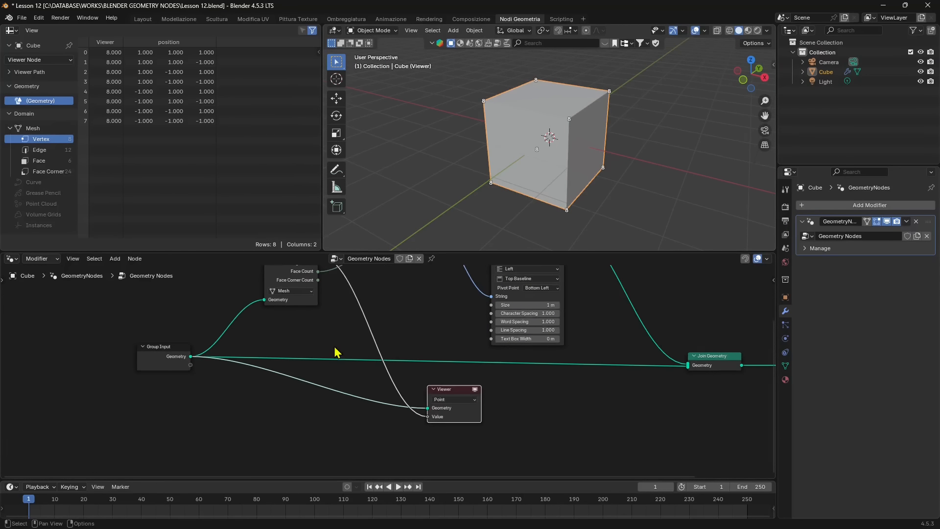
middle_drag(336, 352, 399, 422)
middle_drag(474, 404, 449, 365)
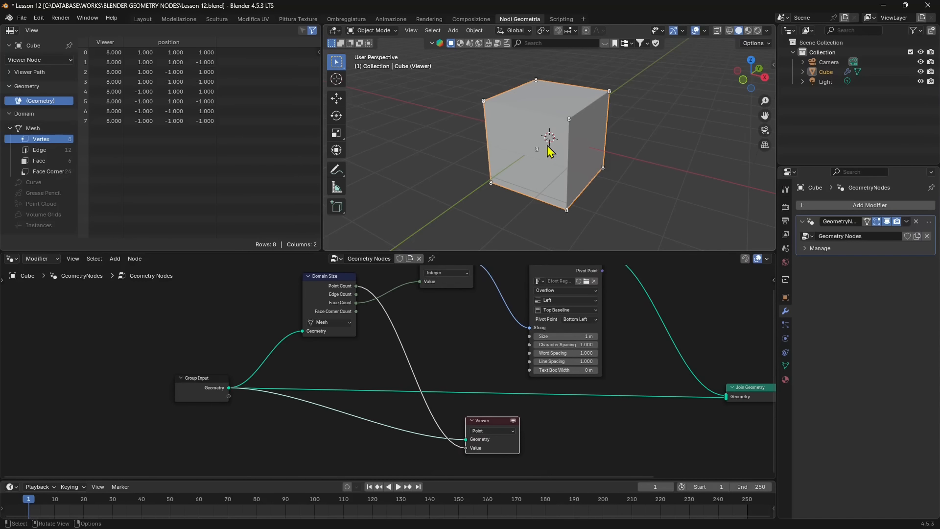
scroll(357, 346, down, 1)
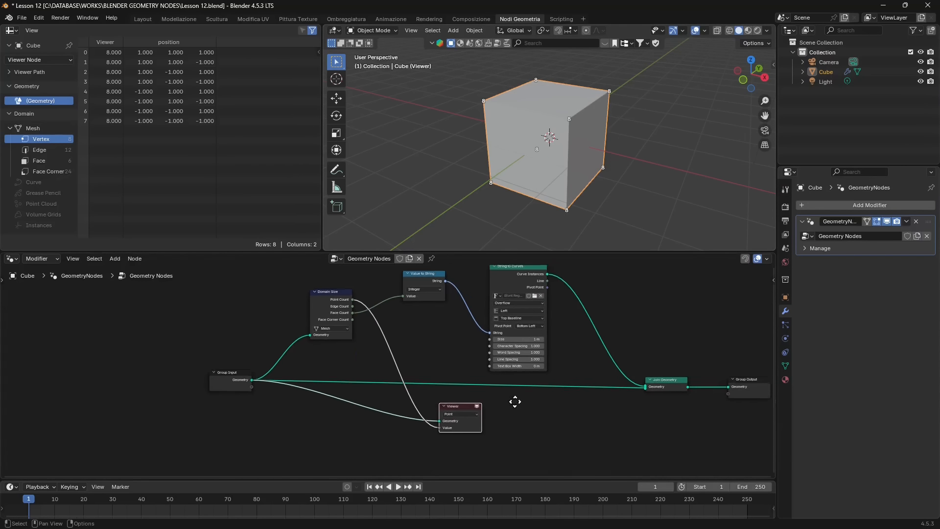
middle_drag(515, 401, 484, 394)
scroll(379, 435, up, 1)
middle_drag(390, 439, 465, 405)
scroll(405, 424, down, 2)
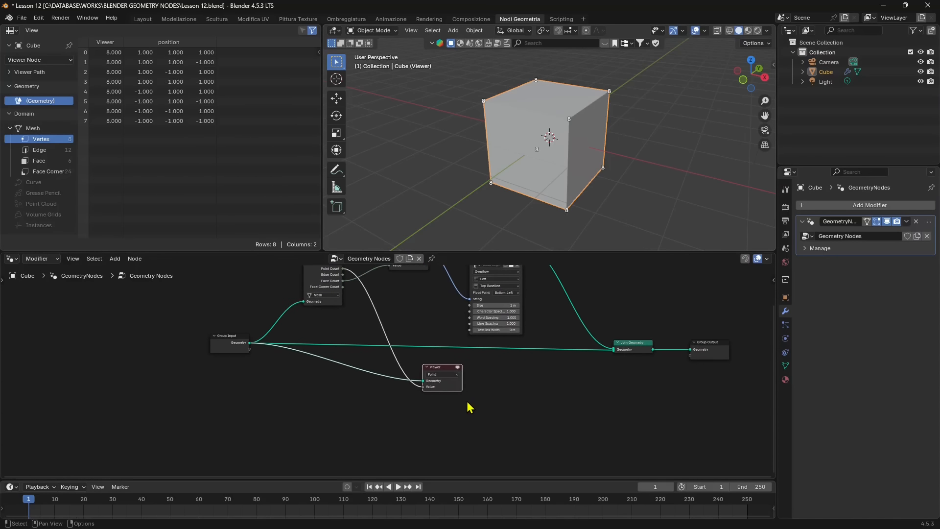
Duplicate the Viewer node and place the copy beneath the original.
scroll(466, 405, up, 1)
click(462, 413)
scroll(458, 393, up, 3)
click(456, 368)
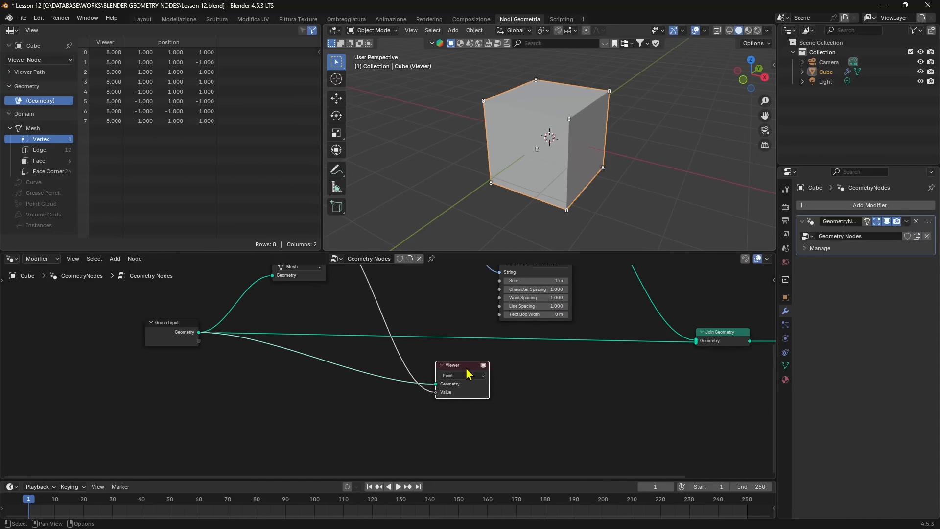
click(467, 374)
key(shift+d)
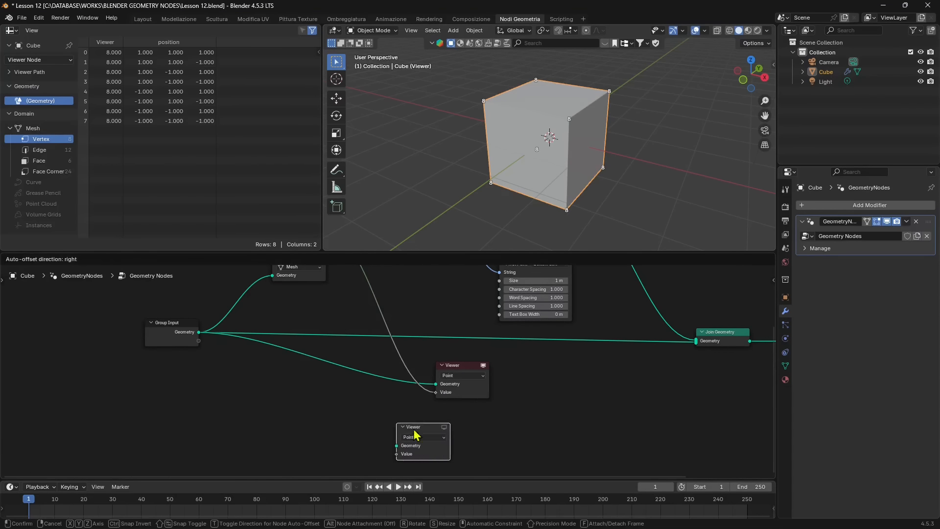
click(410, 432)
Activate the duplicated Viewer's preview and connect Group Input's Geometry output to its Geometry input.
middle_drag(489, 418, 559, 411)
drag(502, 427, 539, 425)
click(549, 419)
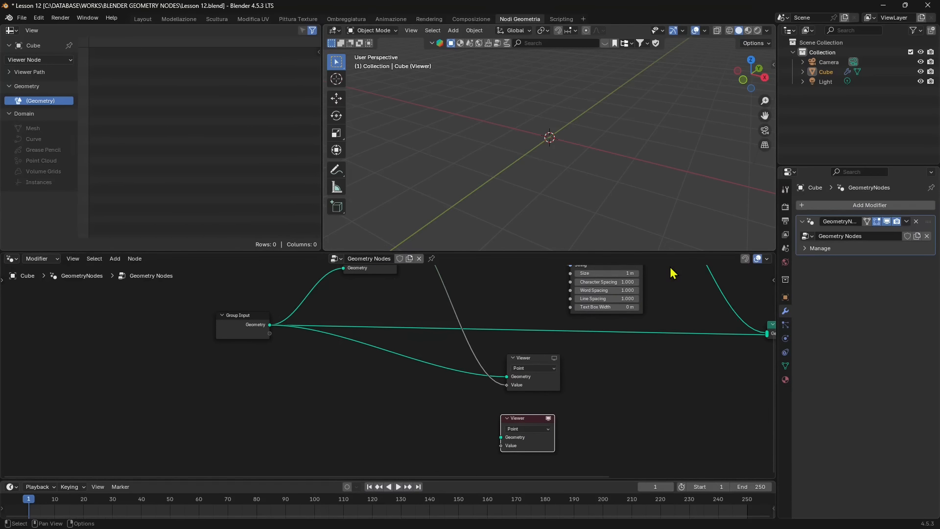
drag(269, 324, 501, 438)
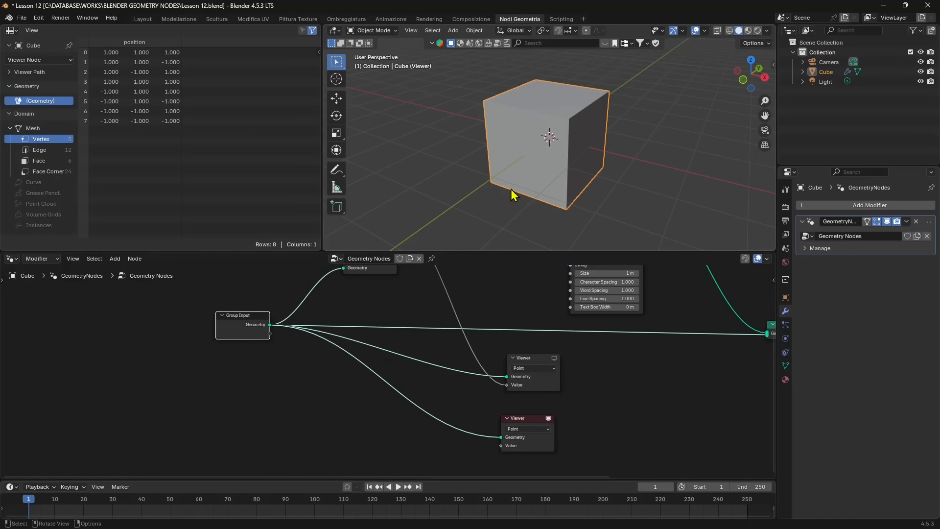
Add an Index node beside the duplicated Viewer and connect its Index output to that Viewer's Value input.
middle_drag(526, 170, 530, 175)
scroll(425, 336, down, 3)
middle_drag(375, 305, 390, 357)
scroll(392, 362, up, 1)
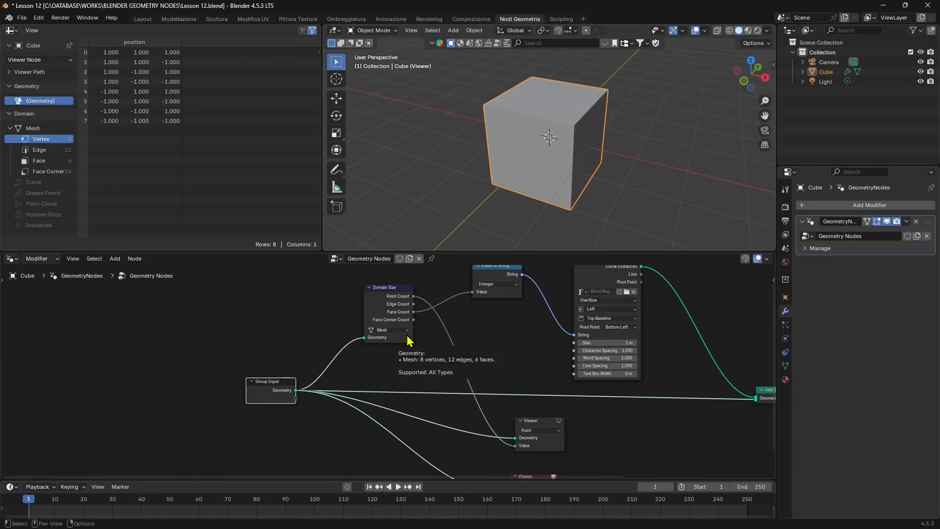
scroll(435, 416, up, 1)
middle_drag(441, 476, 451, 399)
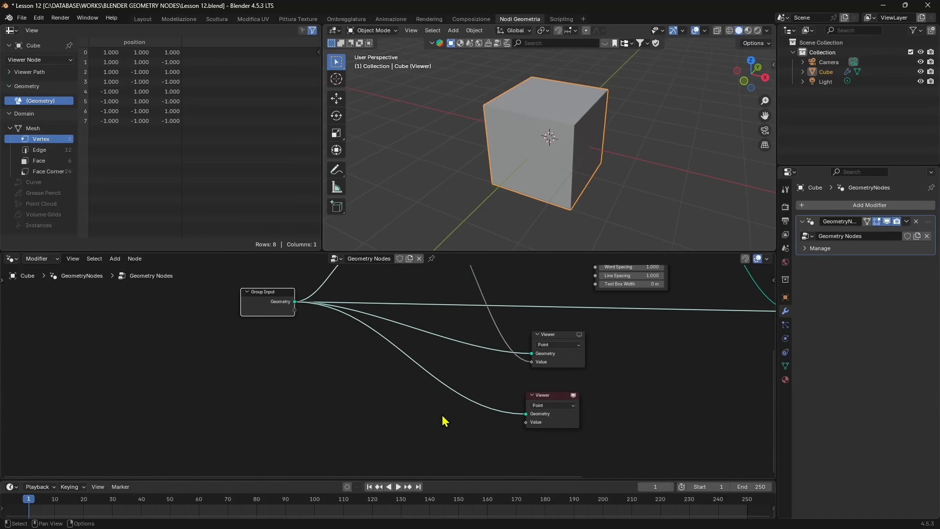
key(shift+a)
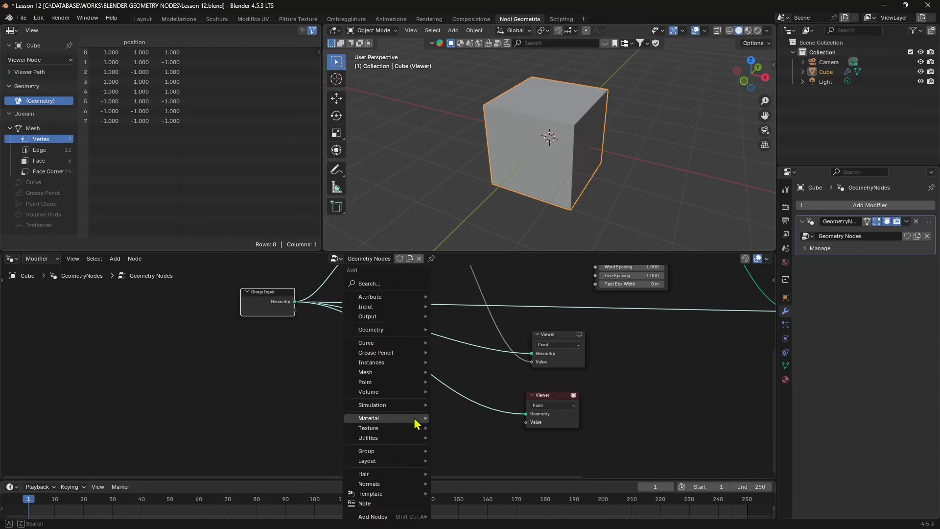
click(385, 289)
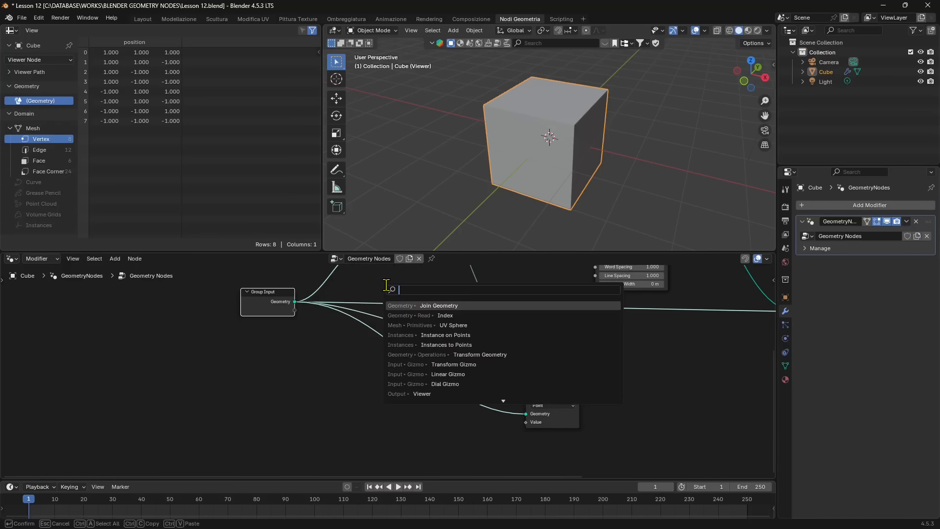
text(index)
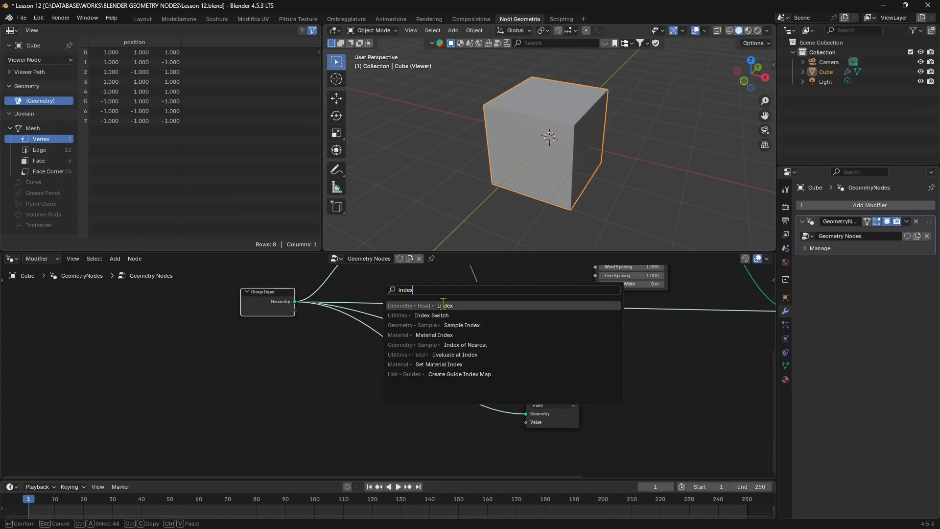
click(410, 307)
click(387, 420)
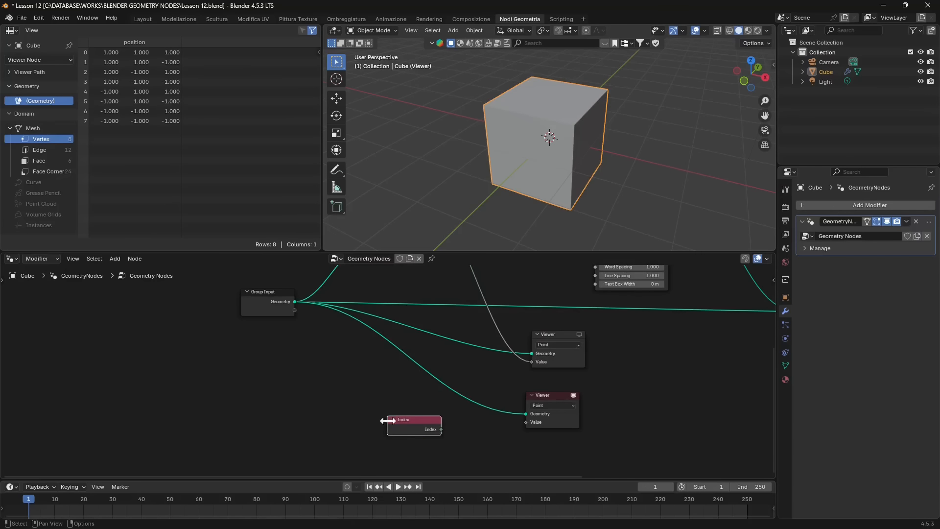
drag(441, 429, 526, 422)
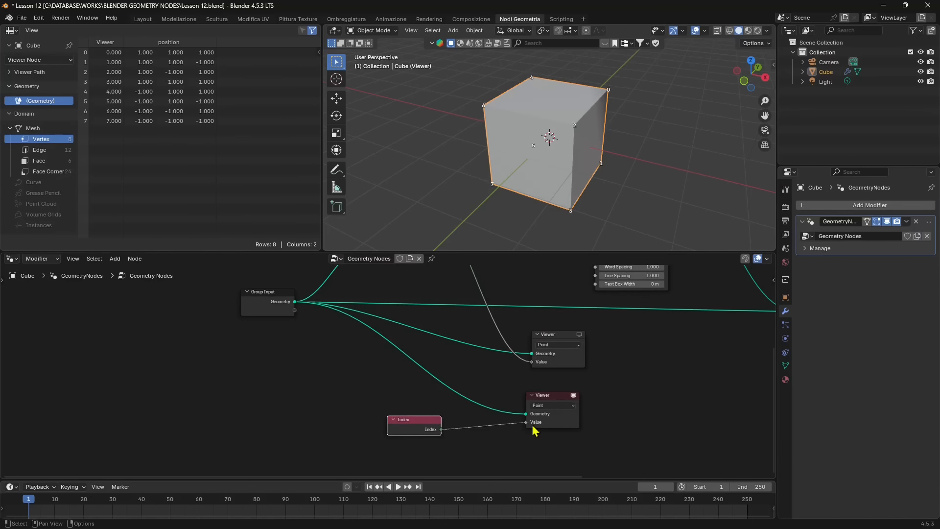
Inspect the vertex indices on the cube and set the duplicated Viewer's domain to Face.
scroll(543, 135, up, 1)
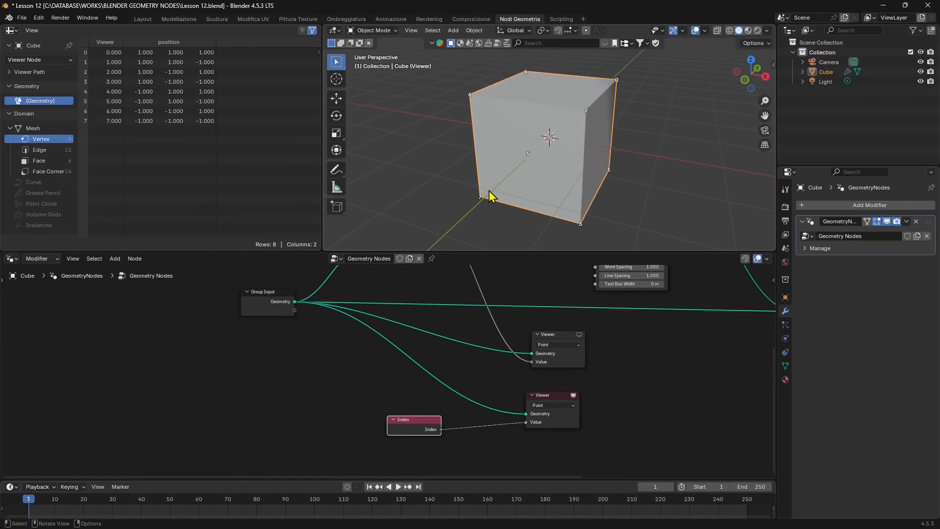
middle_drag(639, 169, 622, 168)
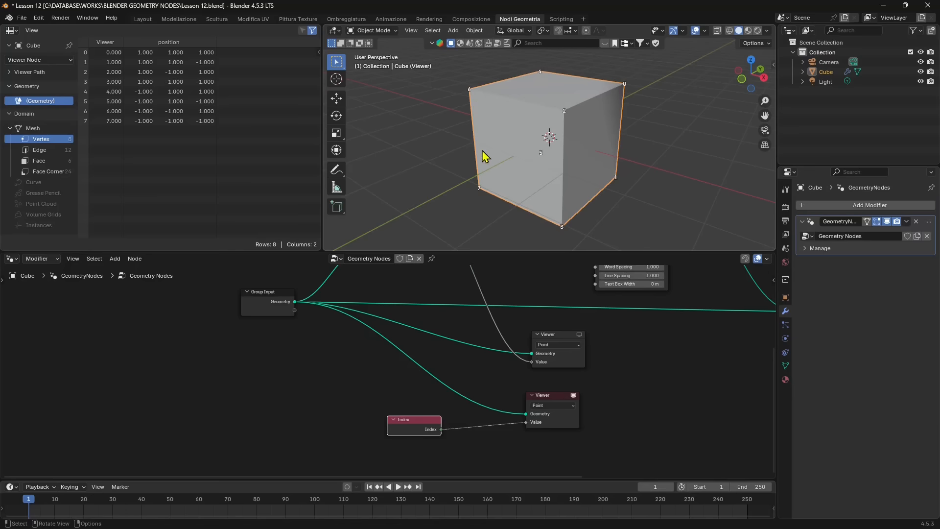
middle_drag(541, 160, 533, 185)
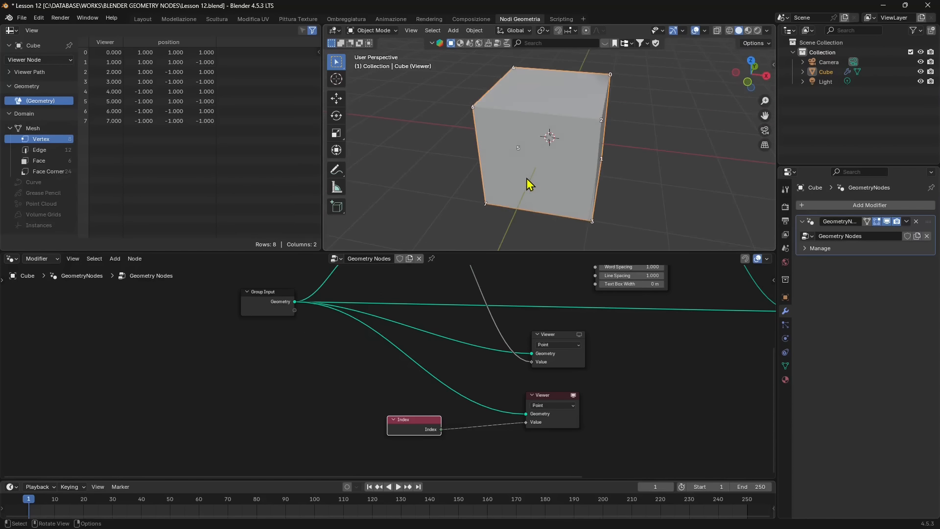
click(550, 406)
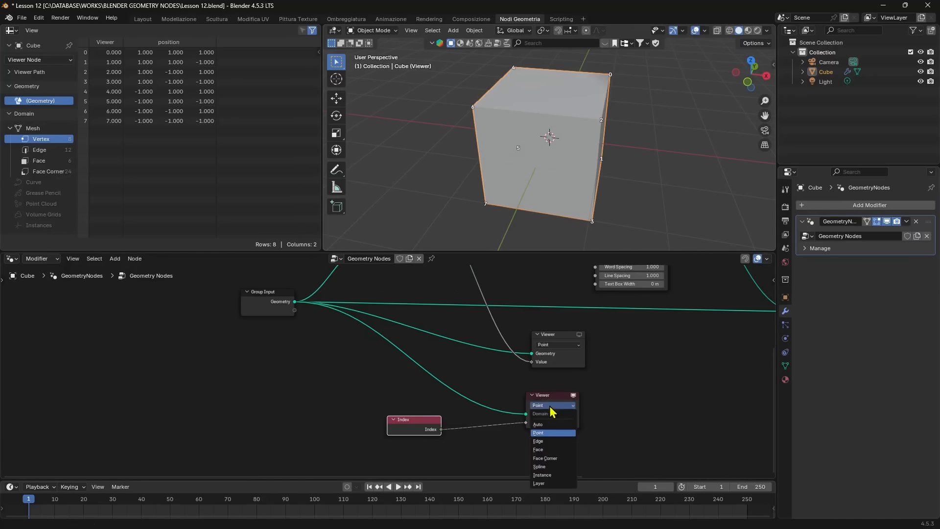
click(548, 451)
mouse_move(509, 206)
middle_down()
mouse_move(529, 193)
mouse_move(603, 196)
mouse_move(492, 208)
middle_up()
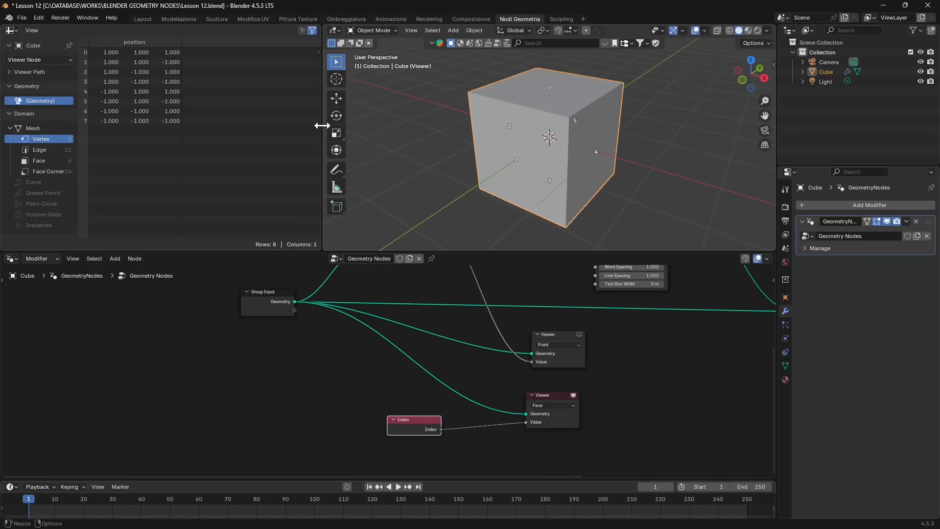
Narrow the spreadsheet to enlarge the 3D viewport, and check its Edge domain before returning to Vertex.
drag(322, 131, 217, 130)
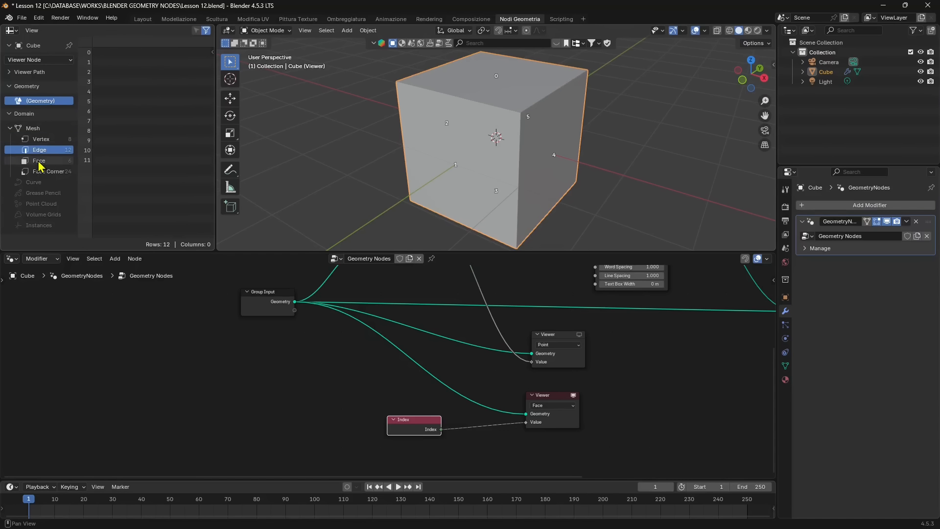
click(58, 148)
click(57, 141)
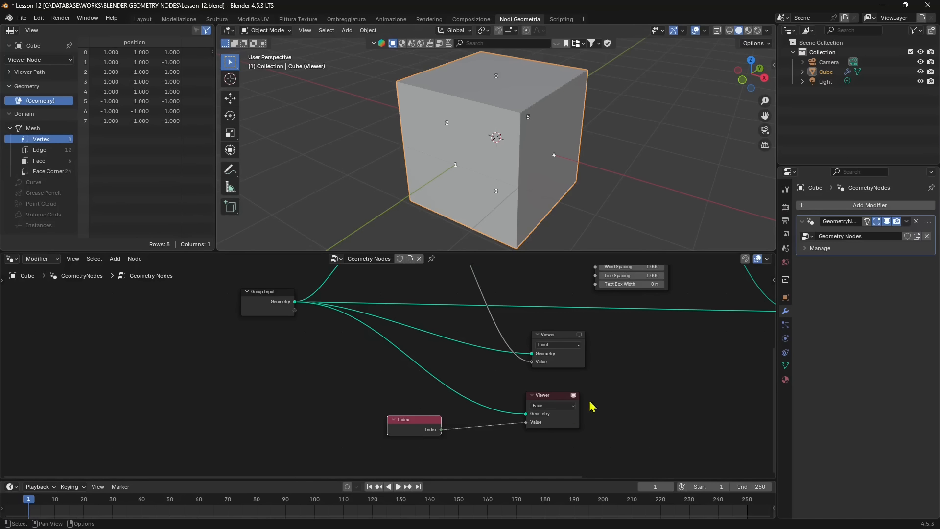
Move the Index node slightly lower in the node tree and examine the face indices around the cube.
drag(425, 432, 425, 449)
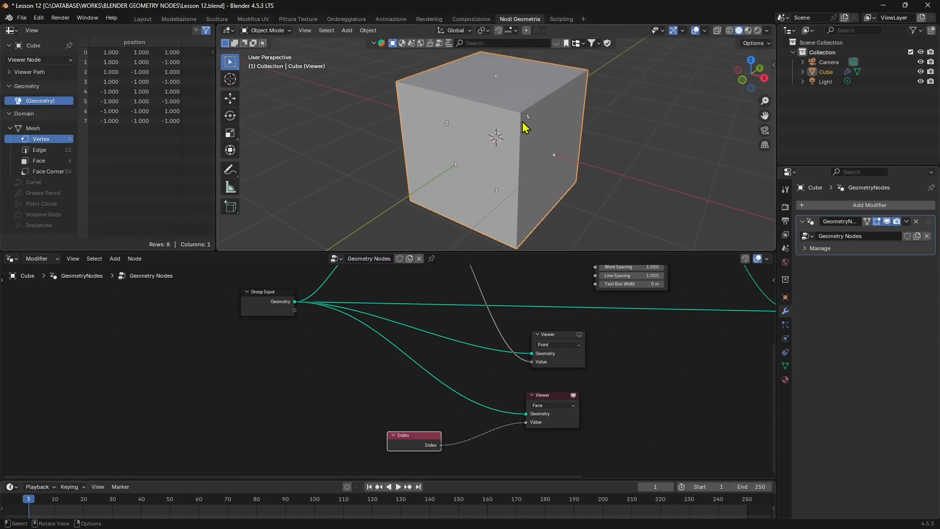
middle_drag(527, 126, 497, 187)
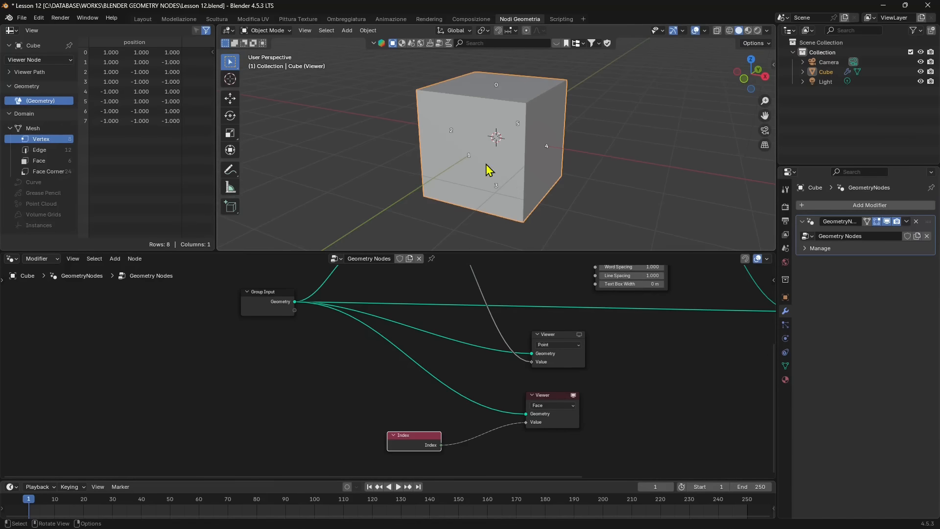
middle_drag(488, 169, 506, 188)
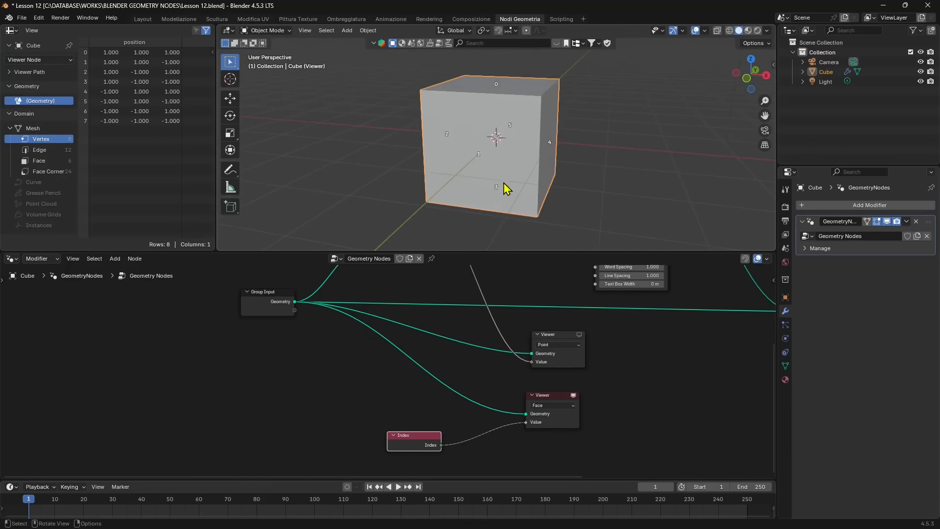
click(554, 406)
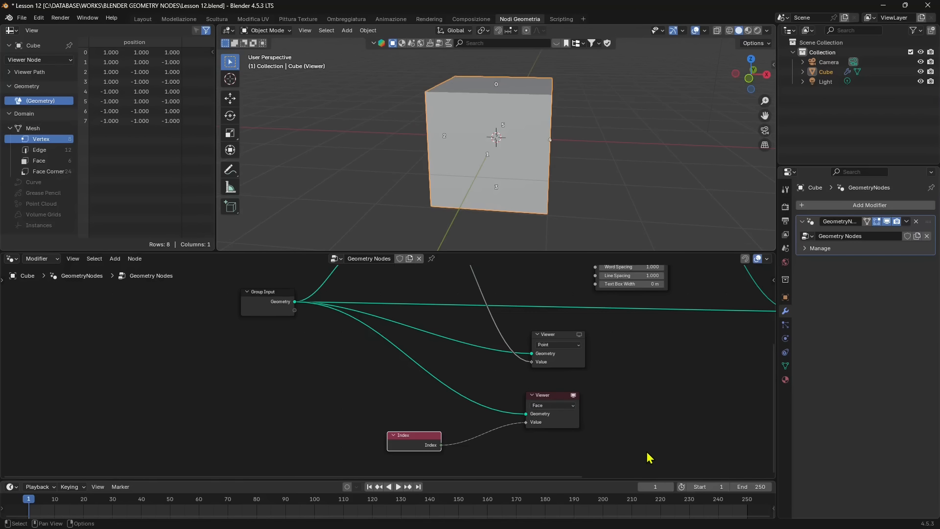
Preview the Point Viewer, shift its node slightly toward Group Input, and switch the preview back to the Face Viewer.
click(580, 335)
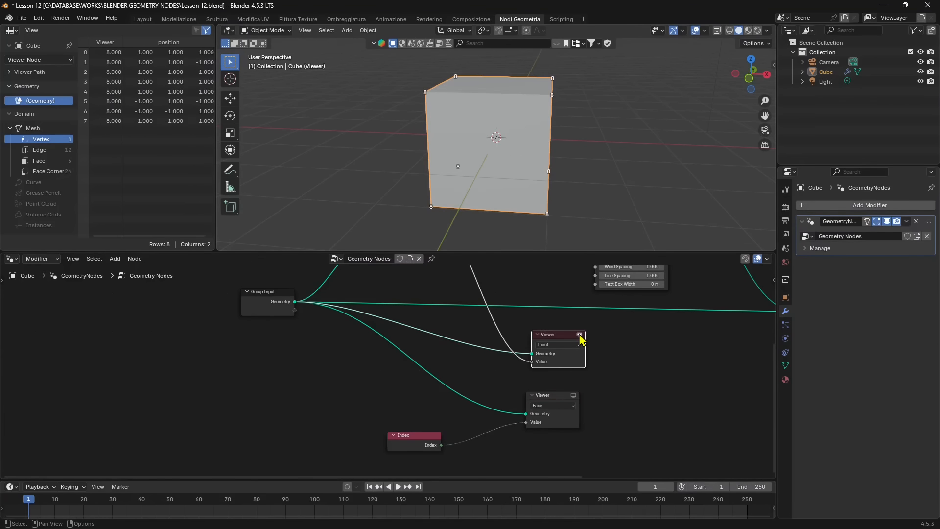
drag(579, 352, 570, 351)
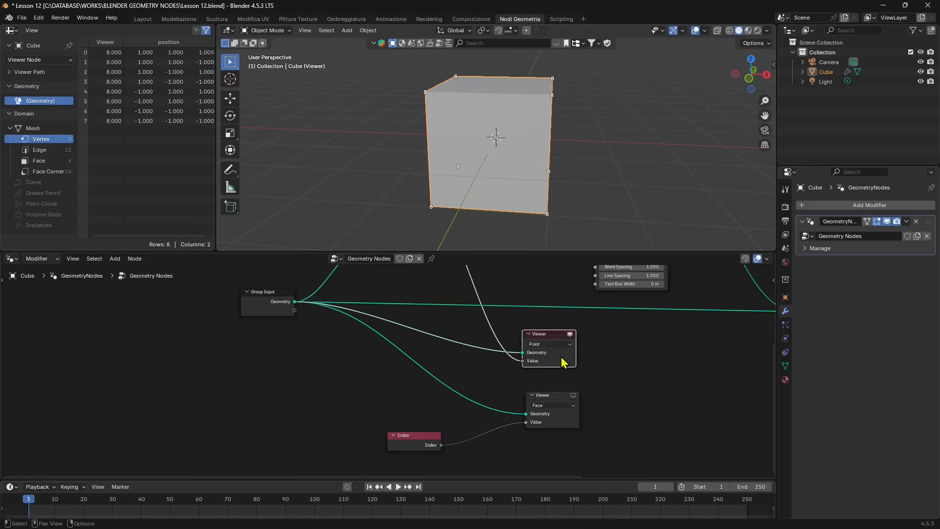
click(575, 396)
middle_drag(599, 378, 543, 402)
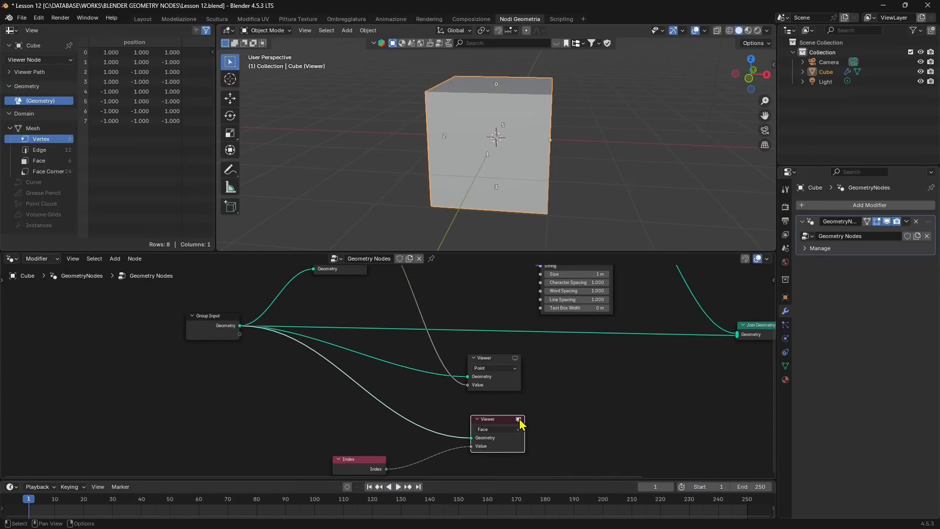
Deactivate the Face Viewer's preview and display the cube in wireframe to inspect the text curve inside it.
click(518, 419)
scroll(536, 414, down, 1)
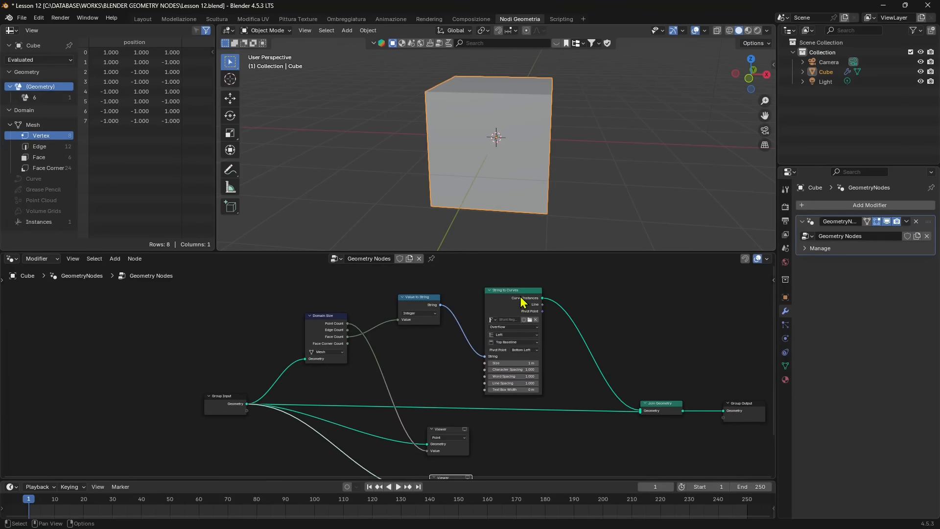
middle_drag(608, 374, 492, 379)
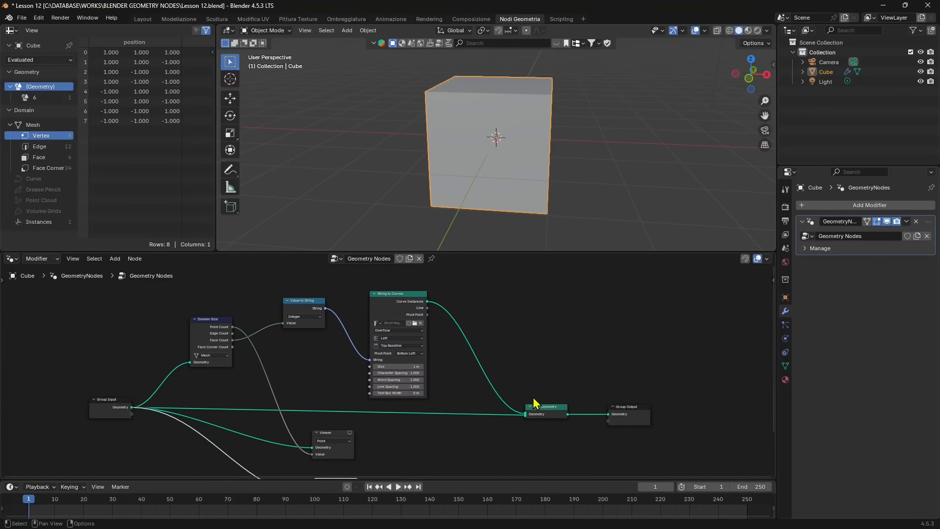
click(717, 31)
middle_drag(536, 147, 498, 247)
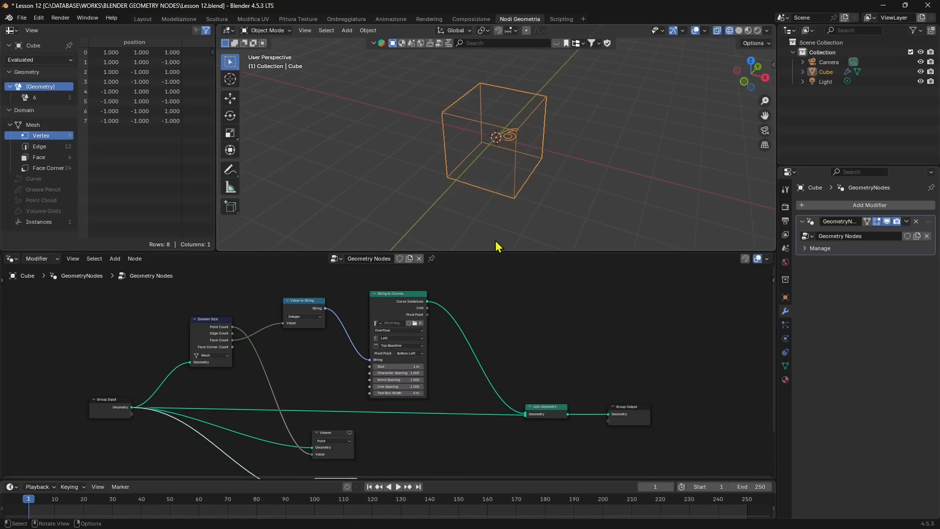
Alternate the preview between the Point Viewer and the Face Viewer, and check the domain choices of both nodes.
middle_drag(413, 438, 511, 339)
click(429, 336)
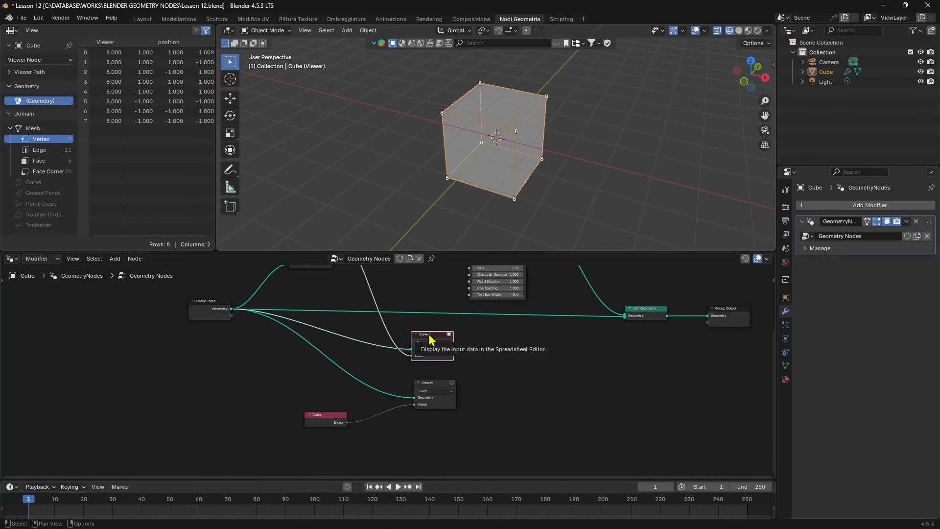
click(437, 394)
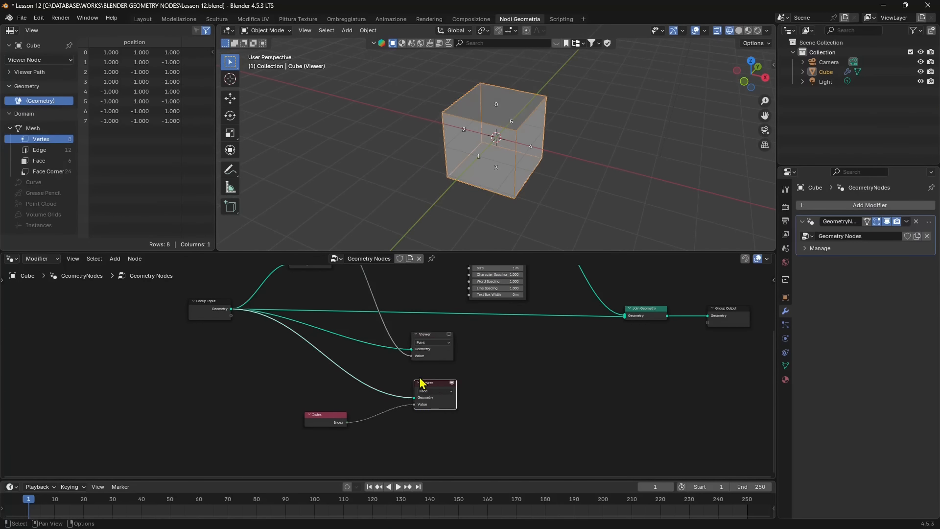
click(437, 341)
click(448, 390)
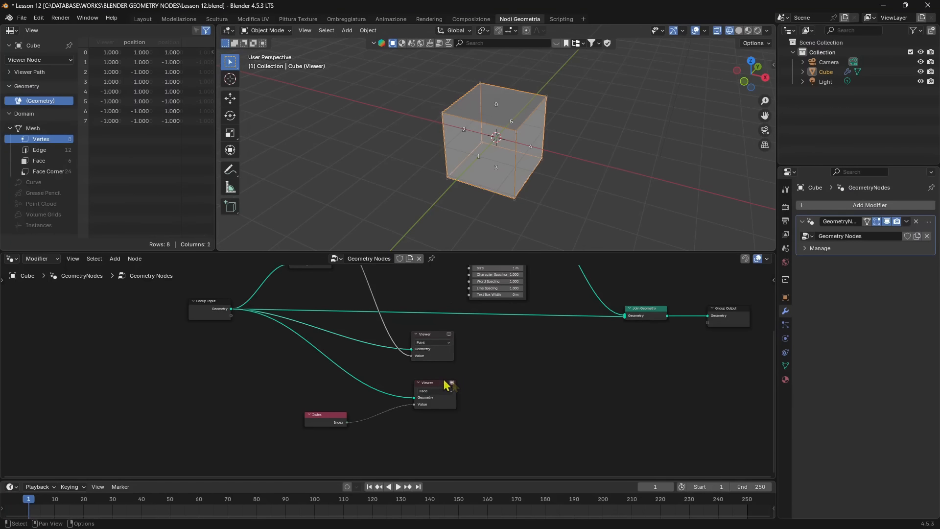
click(449, 335)
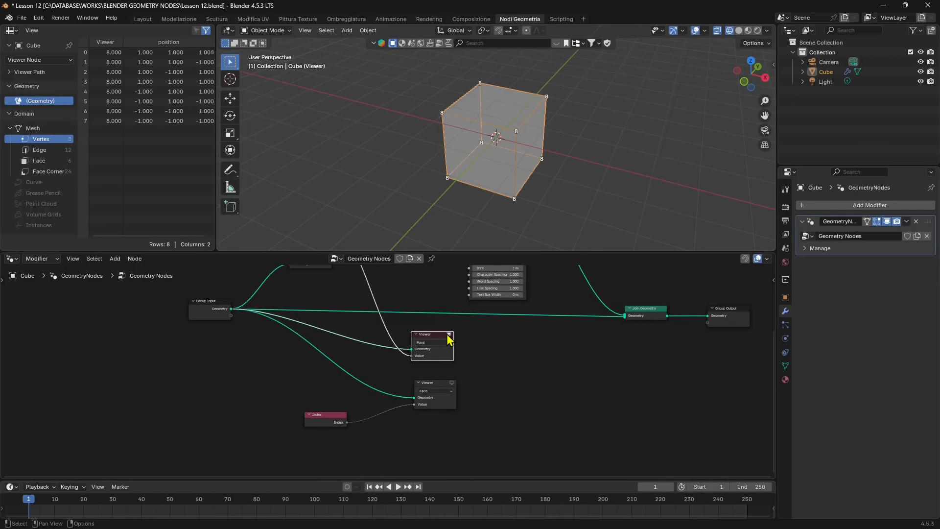
click(455, 386)
scroll(448, 390, up, 2)
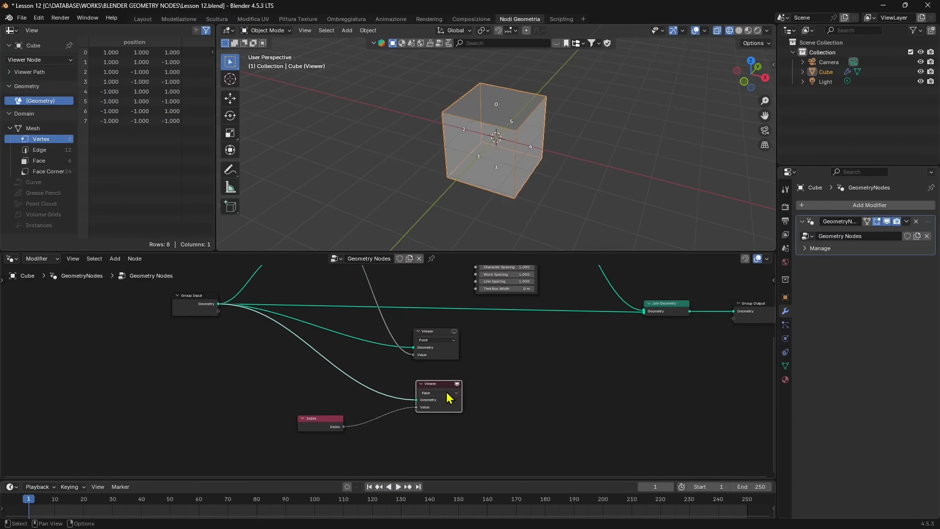
click(433, 337)
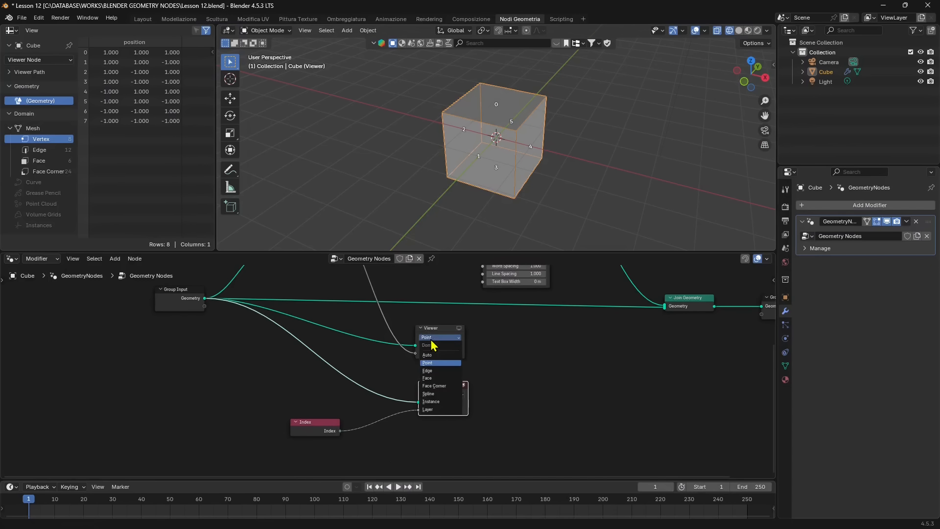
click(440, 394)
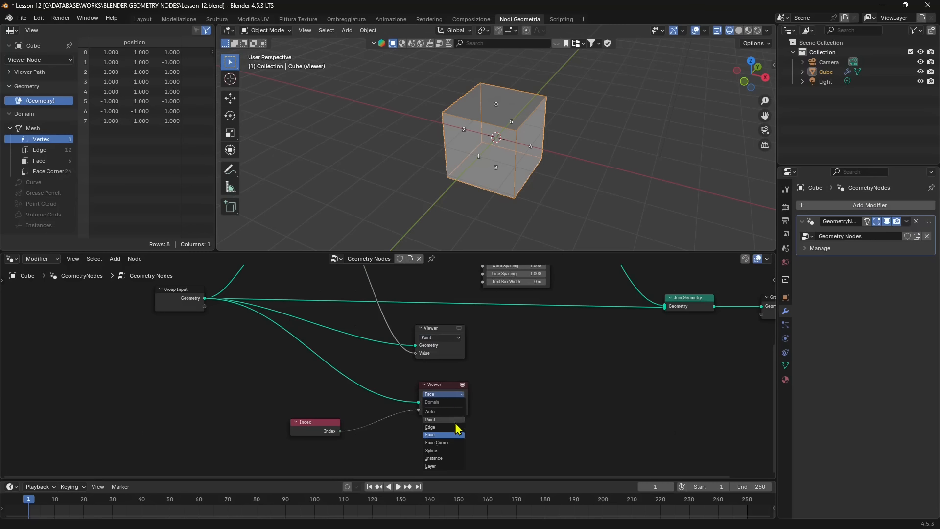
Move the String to Curves node slightly up and away from Value to String, and nudge the Domain Size node upward.
scroll(435, 428, down, 2)
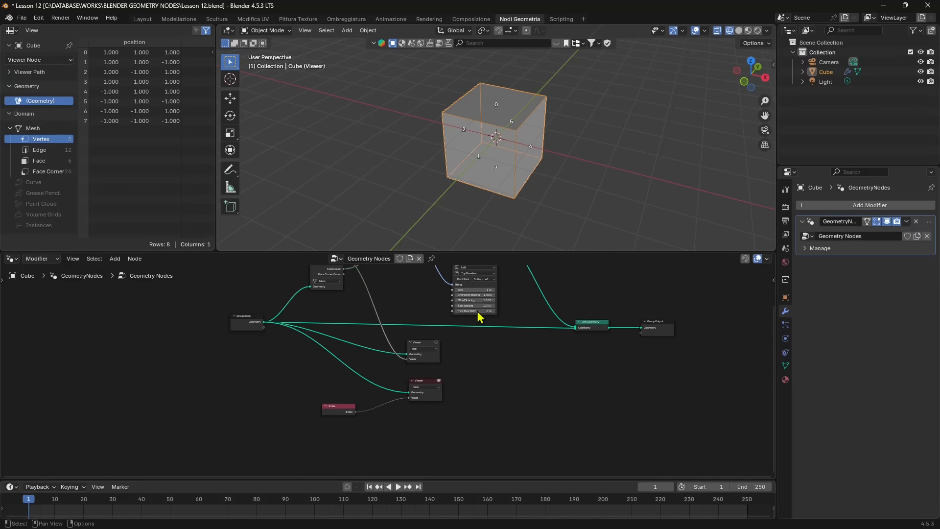
middle_drag(431, 294, 426, 378)
scroll(441, 343, up, 2)
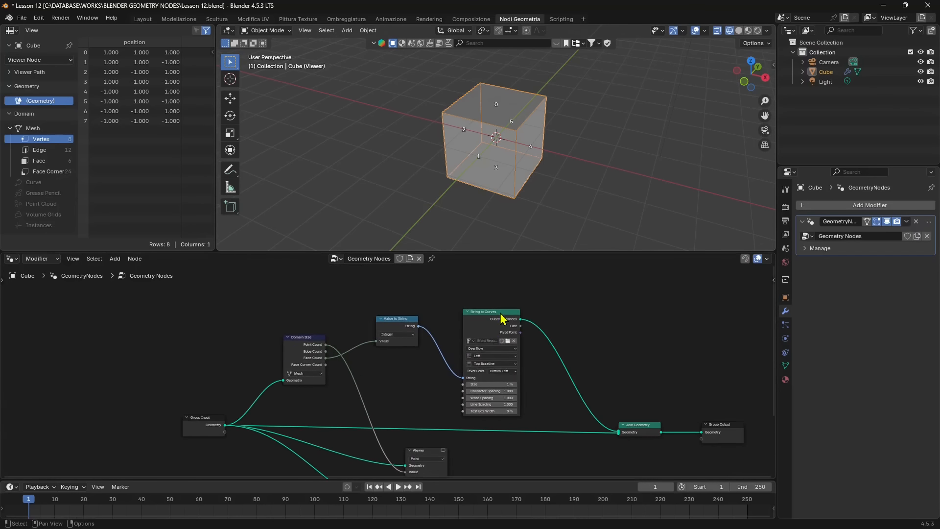
drag(503, 319, 512, 308)
scroll(404, 338, up, 1)
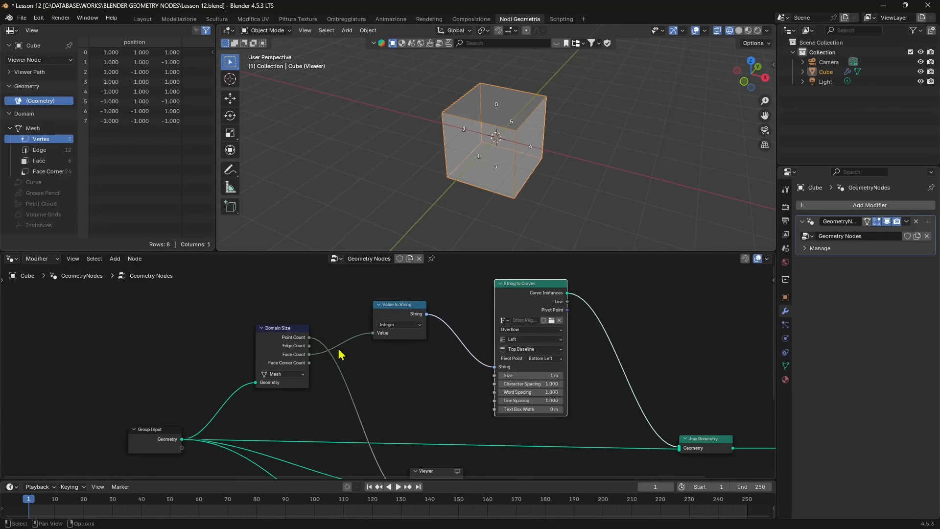
middle_drag(289, 343, 321, 345)
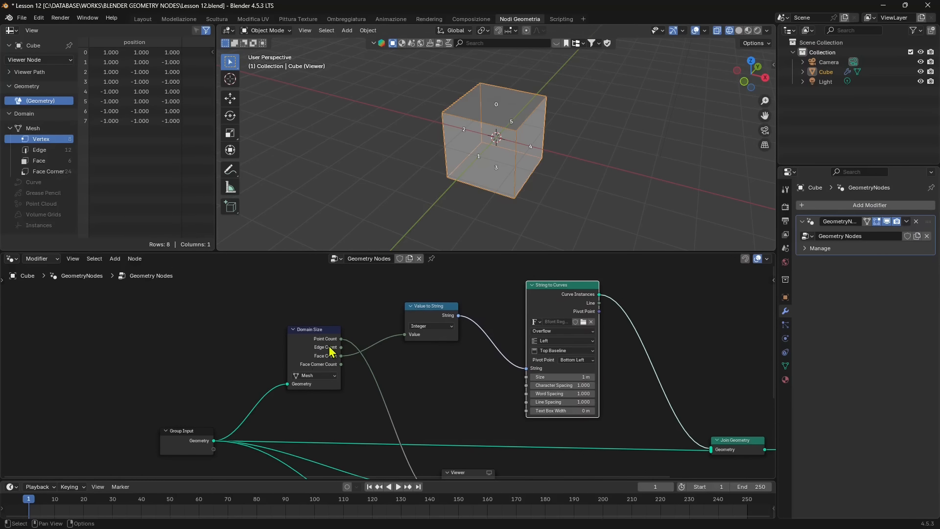
drag(321, 327, 320, 322)
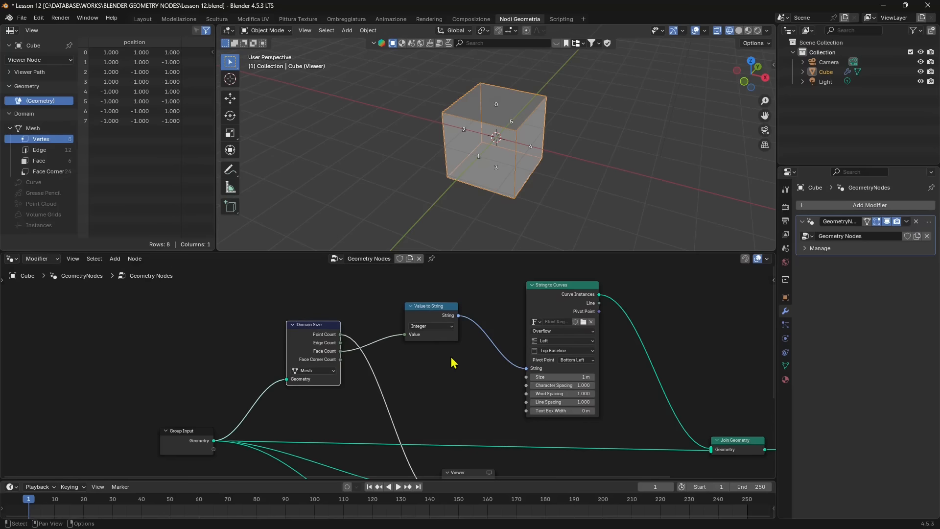
scroll(453, 363, down, 2)
mouse_move(456, 358)
middle_down()
mouse_move(485, 398)
mouse_move(469, 366)
middle_up()
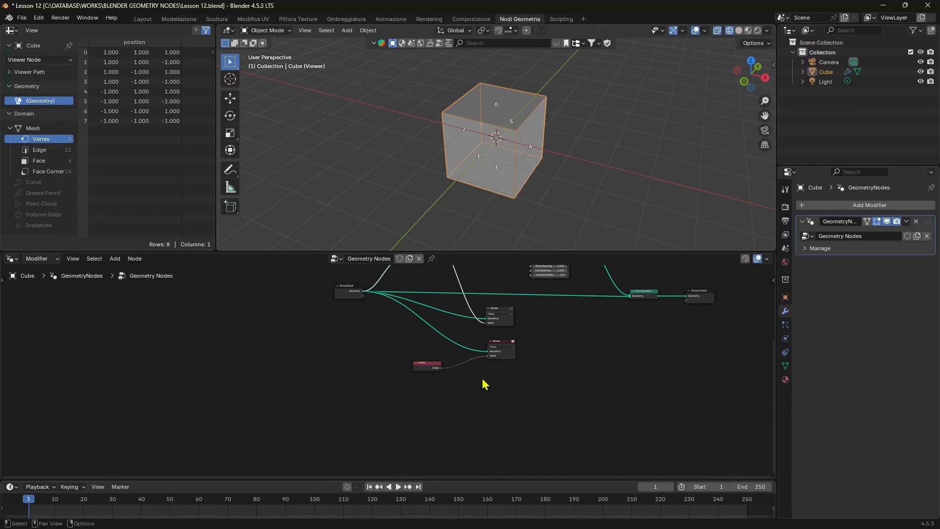
Duplicate the Group Input node and place the copy in the empty area below the existing node tree.
middle_drag(571, 370, 499, 399)
click(510, 397)
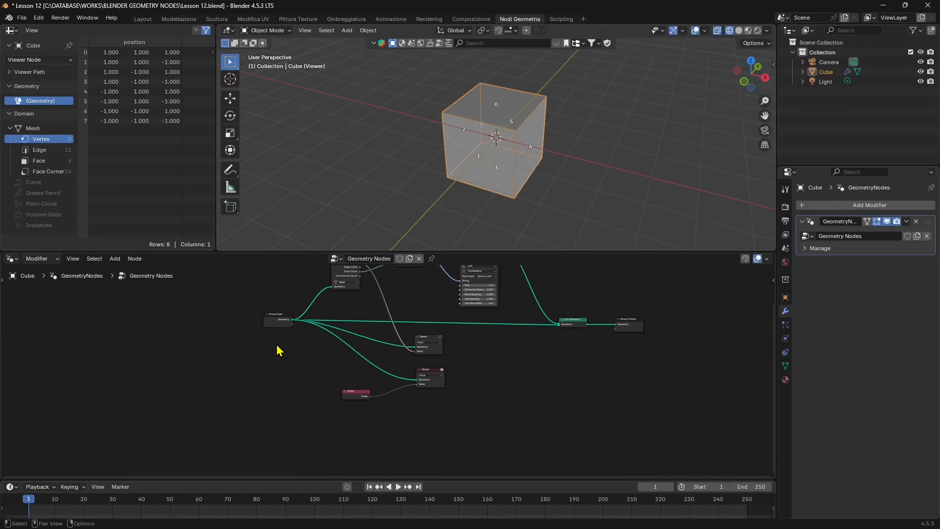
click(272, 323)
click(371, 444)
click(278, 323)
key(shift+d)
click(282, 441)
Add a second Group Output node below the existing tree and connect the duplicated Group Input's Geometry to it.
scroll(387, 370, up, 1)
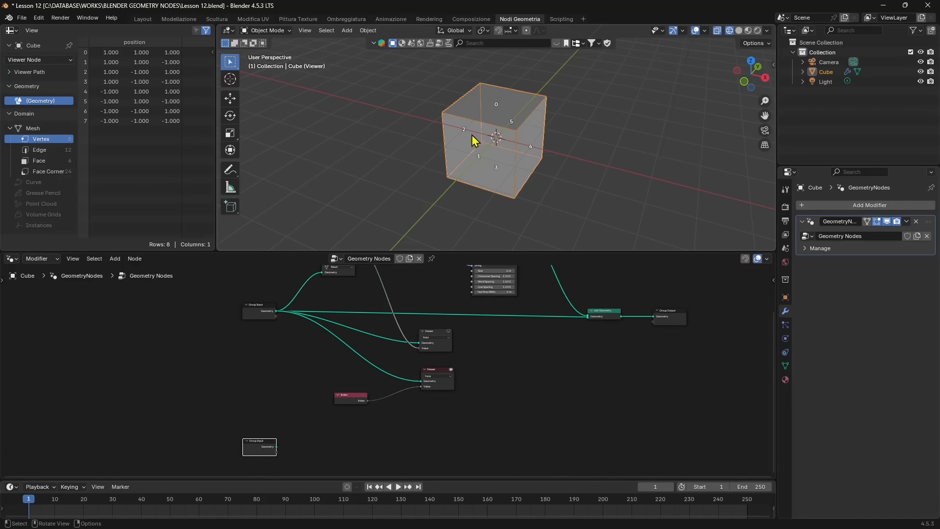
middle_drag(380, 372, 337, 356)
click(631, 307)
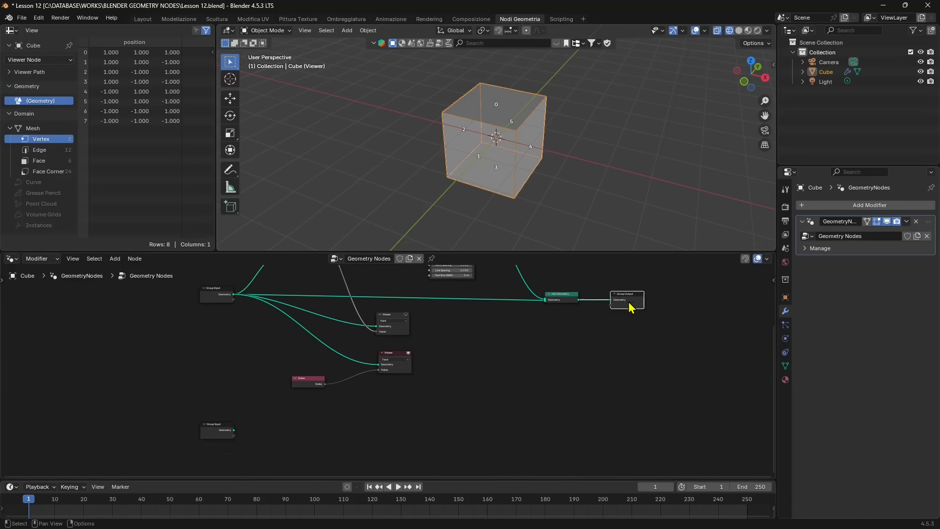
click(168, 350)
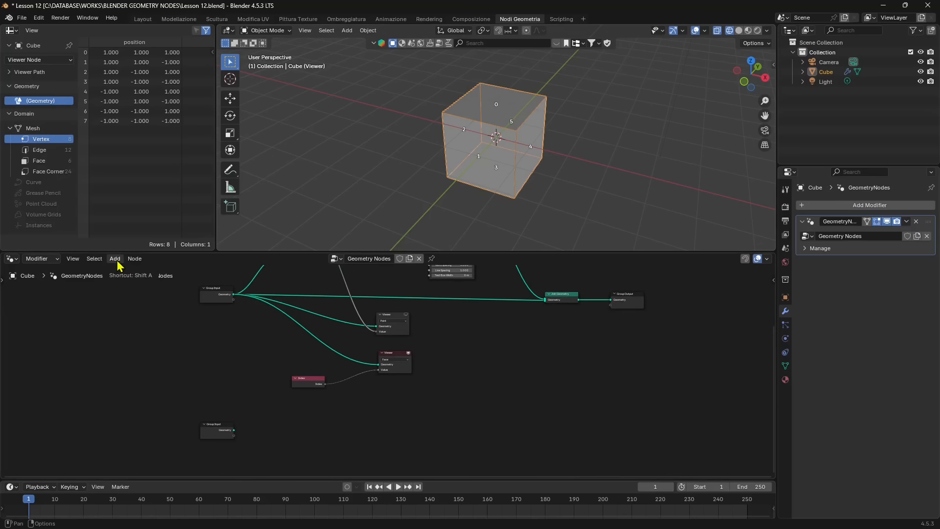
click(115, 259)
mouse_move(147, 290)
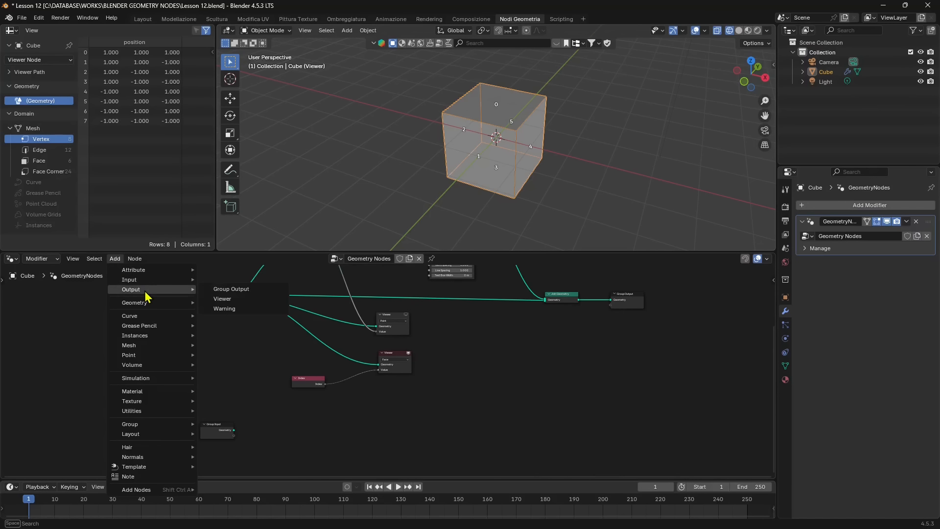
click(242, 293)
click(466, 412)
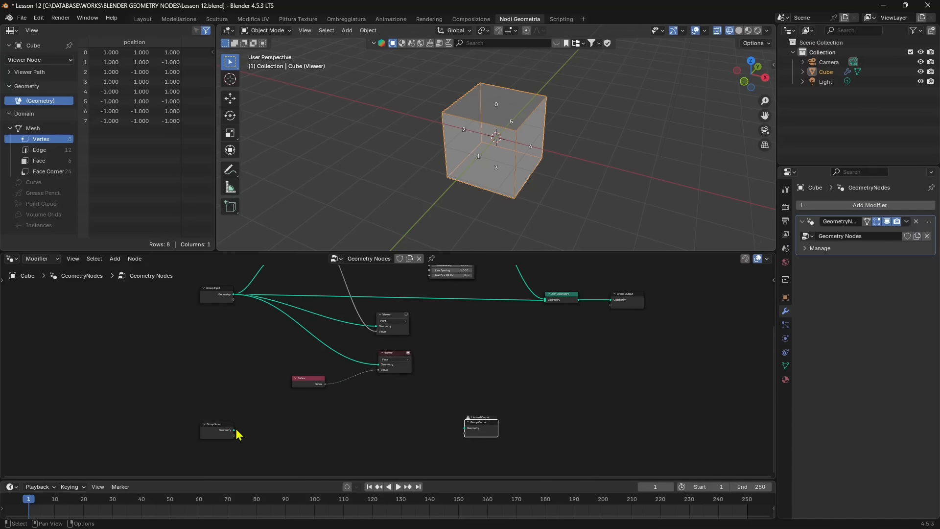
drag(235, 430, 467, 428)
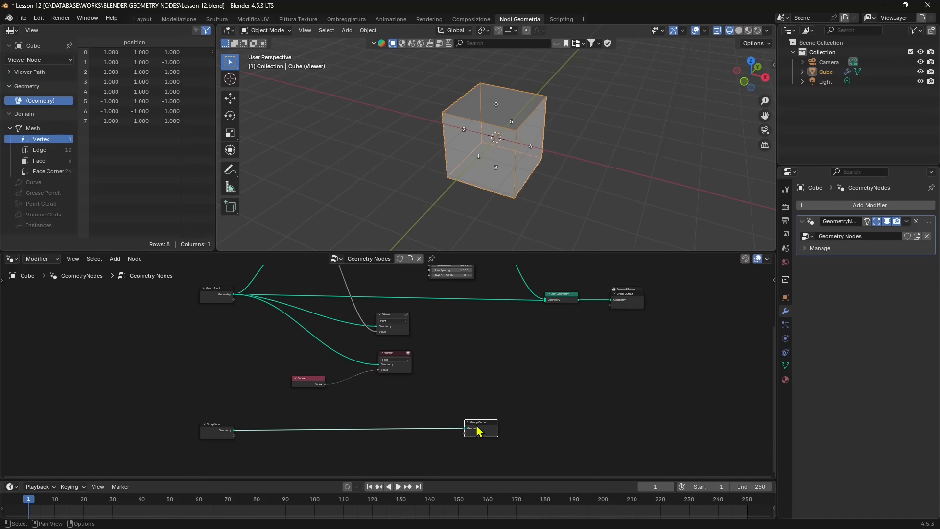
Deactivate the Face Viewer's preview and spread the lower Group Input and Group Output farther apart, away from the old tree.
click(409, 354)
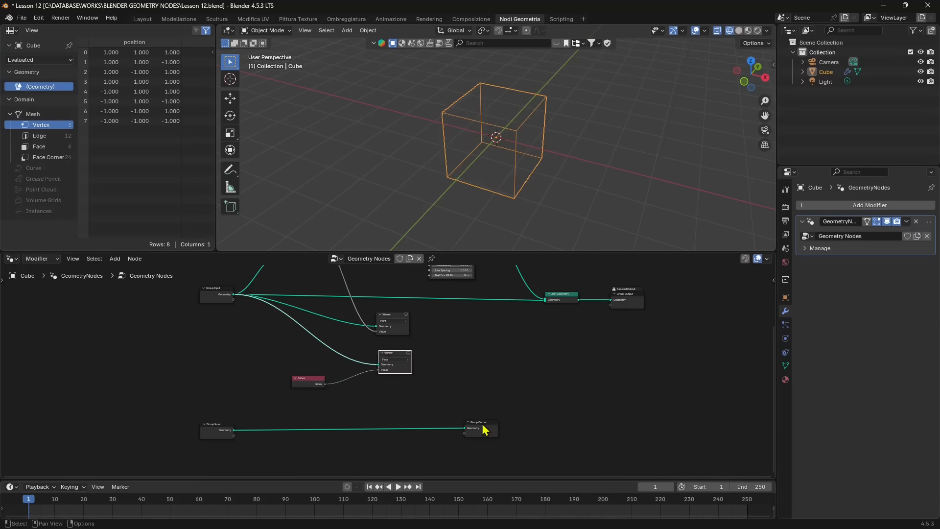
middle_drag(430, 354, 443, 313)
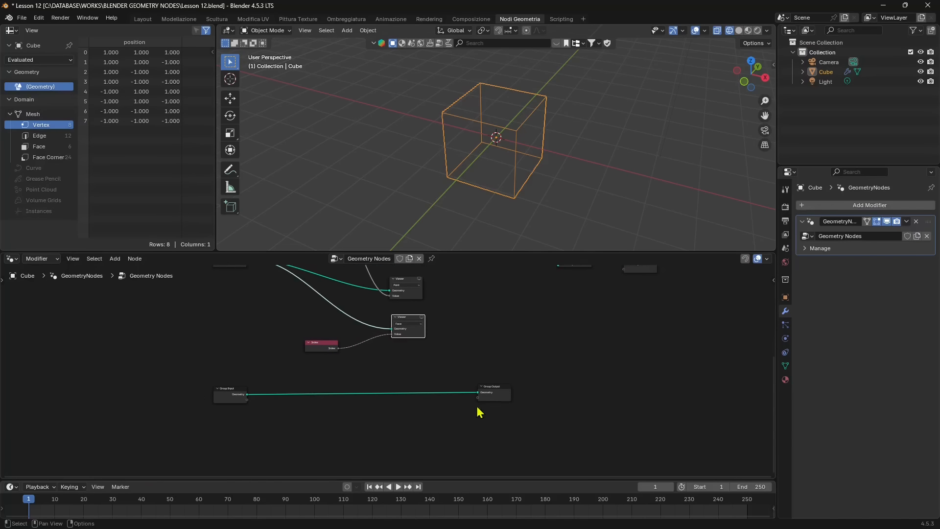
drag(495, 392, 519, 412)
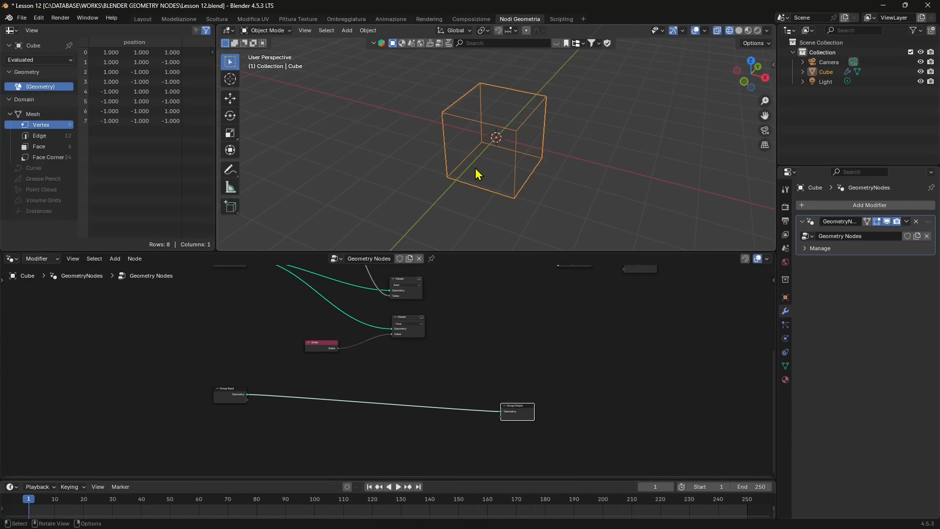
middle_drag(480, 175, 478, 187)
scroll(411, 290, down, 3)
middle_drag(411, 290, 427, 333)
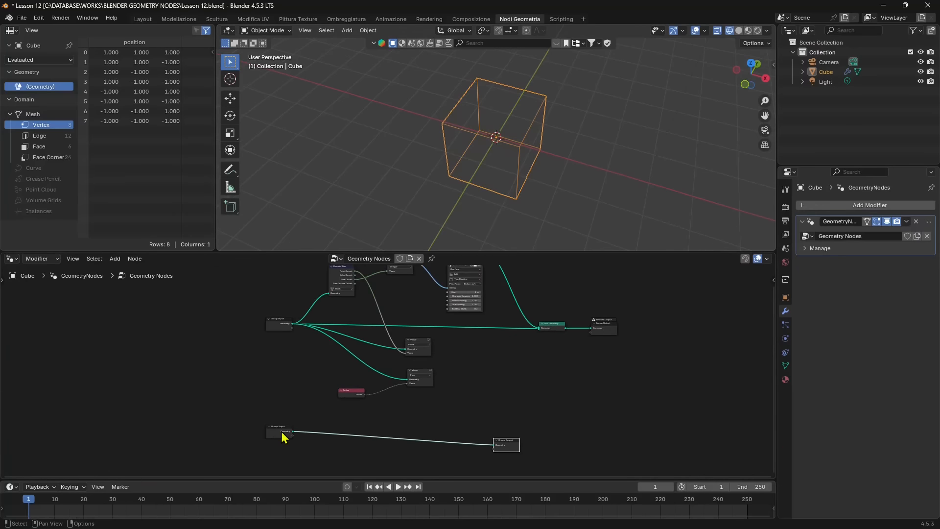
drag(277, 431, 267, 454)
middle_drag(365, 323, 421, 262)
scroll(421, 294, up, 4)
drag(572, 374, 600, 385)
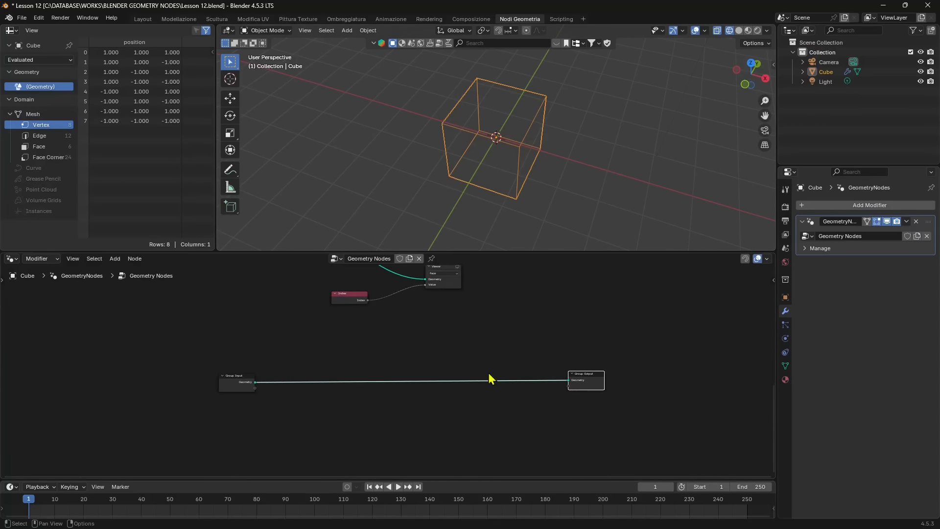
Orbit the cube back to a three-quarter view and display it with solid shading.
middle_drag(435, 380, 439, 397)
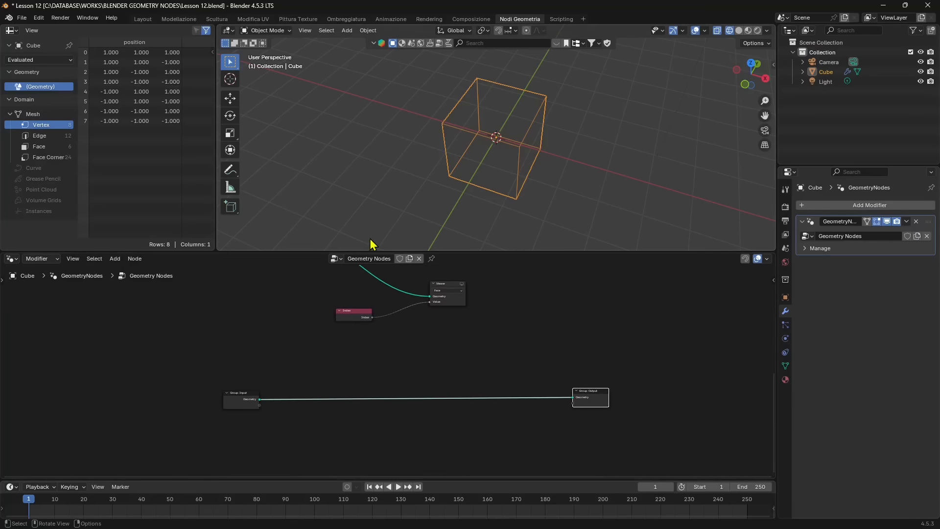
scroll(589, 403, up, 2)
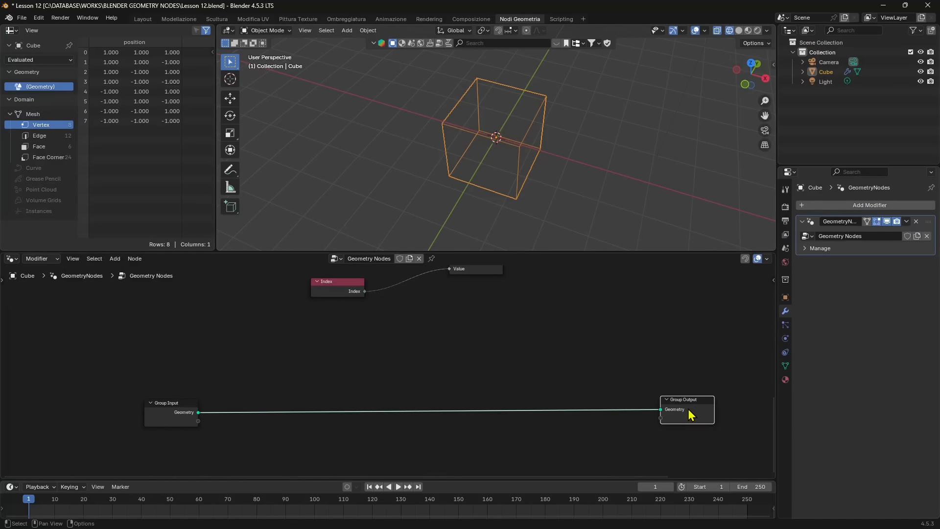
scroll(703, 411, down, 2)
middle_drag(569, 246, 582, 186)
click(739, 30)
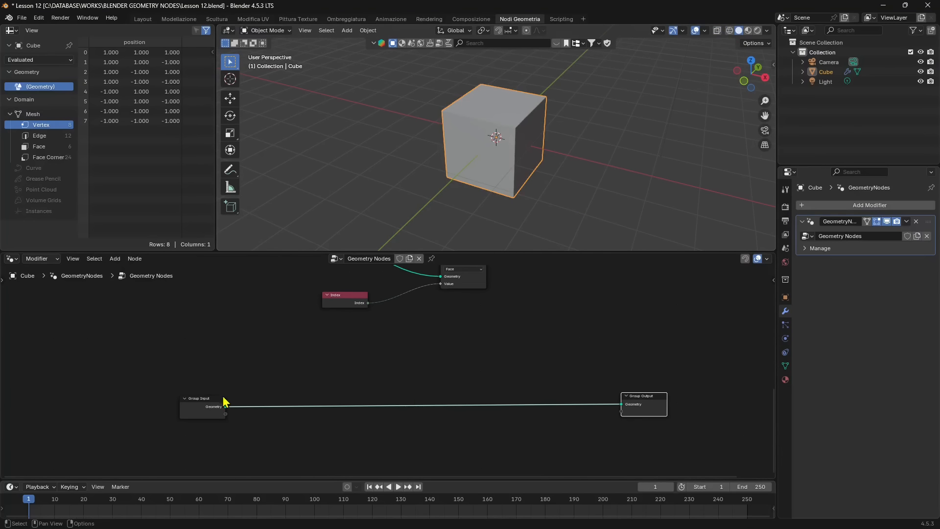
Insert a Distribute Points on Faces node into the link between the lower Group Input and Group Output.
scroll(293, 382, up, 2)
key(shift+a)
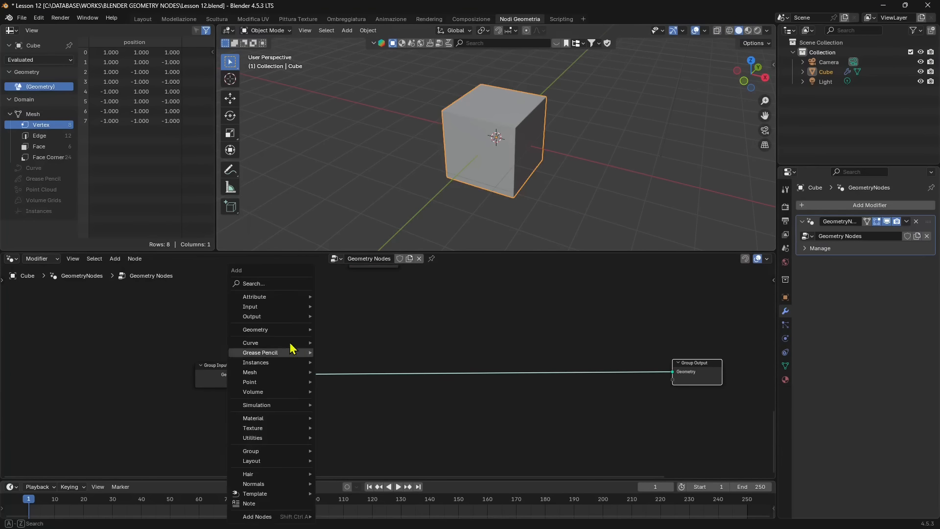
click(272, 284)
text(dis)
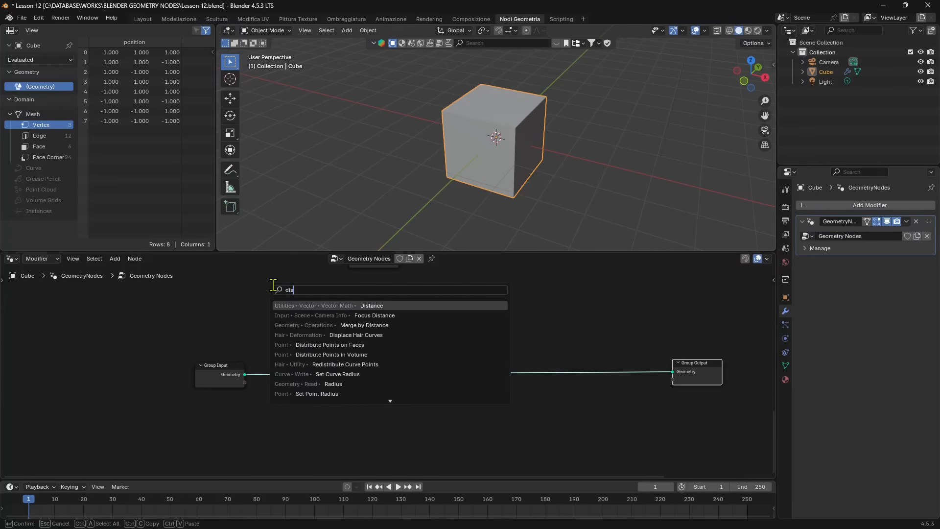
text(tr)
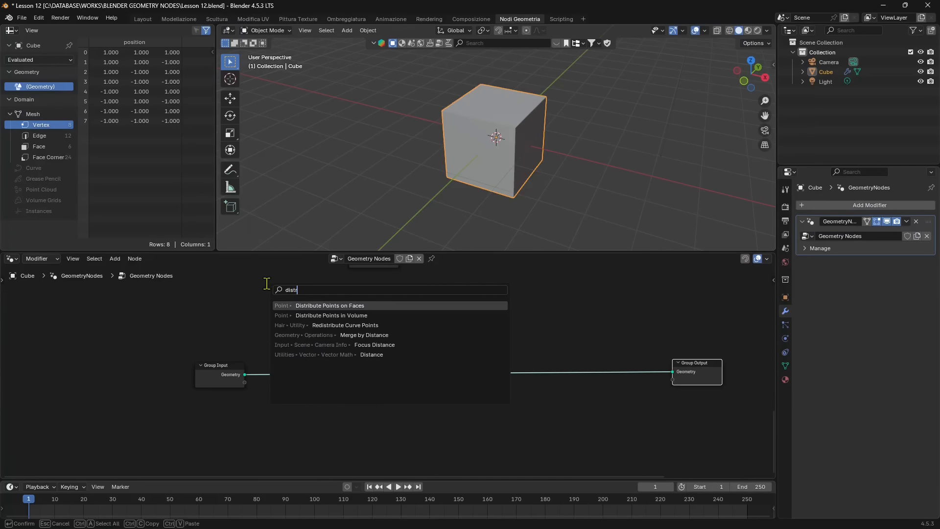
click(348, 306)
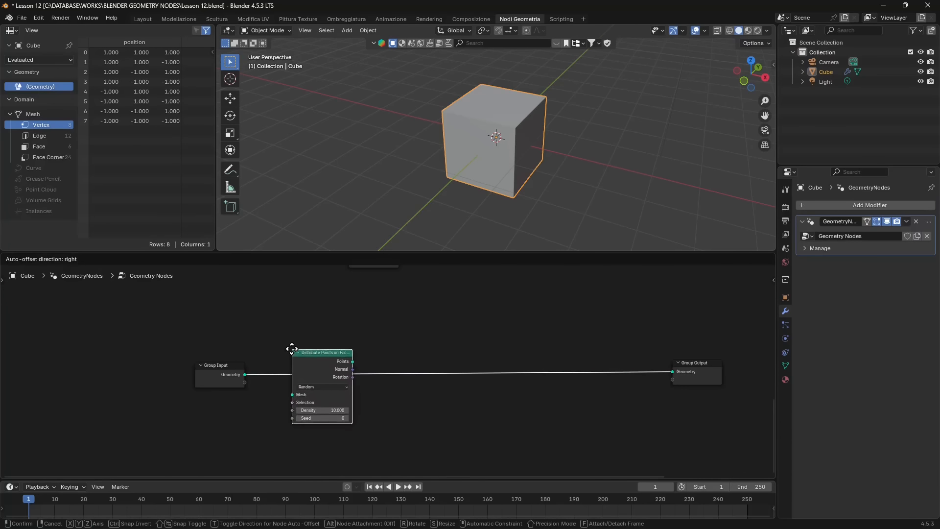
click(293, 332)
Shift the lower Group Input slightly away from Distribute Points on Faces and inspect the points scattered over the cube.
drag(227, 367, 209, 379)
scroll(209, 380, up, 2)
middle_drag(332, 364, 294, 384)
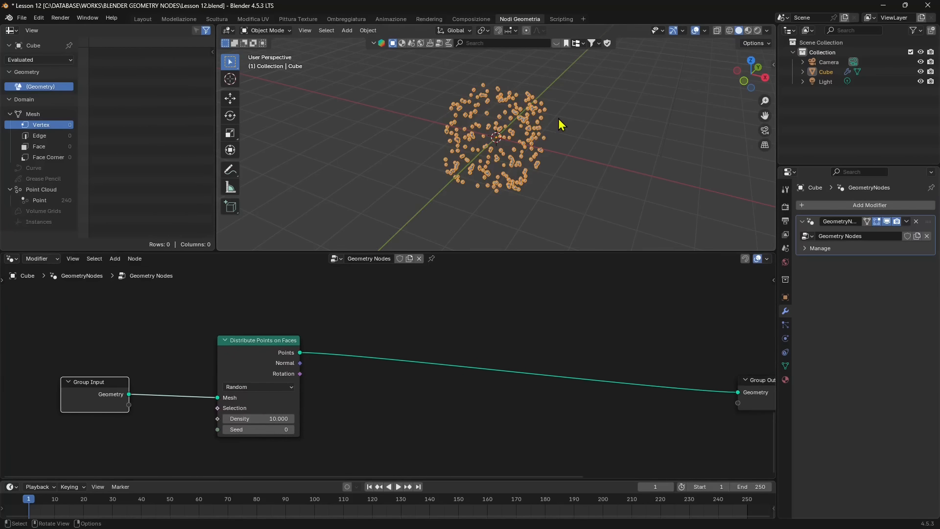
middle_drag(442, 176, 460, 130)
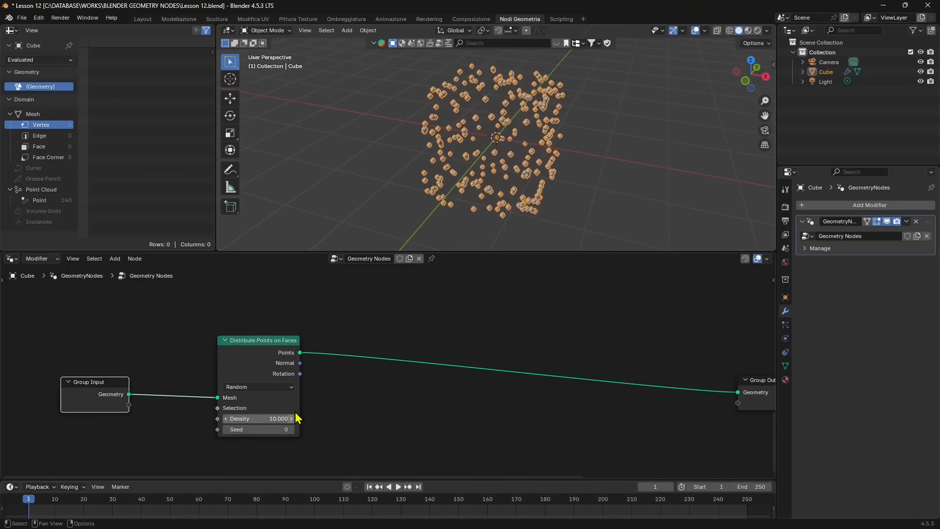
middle_drag(295, 418, 321, 384)
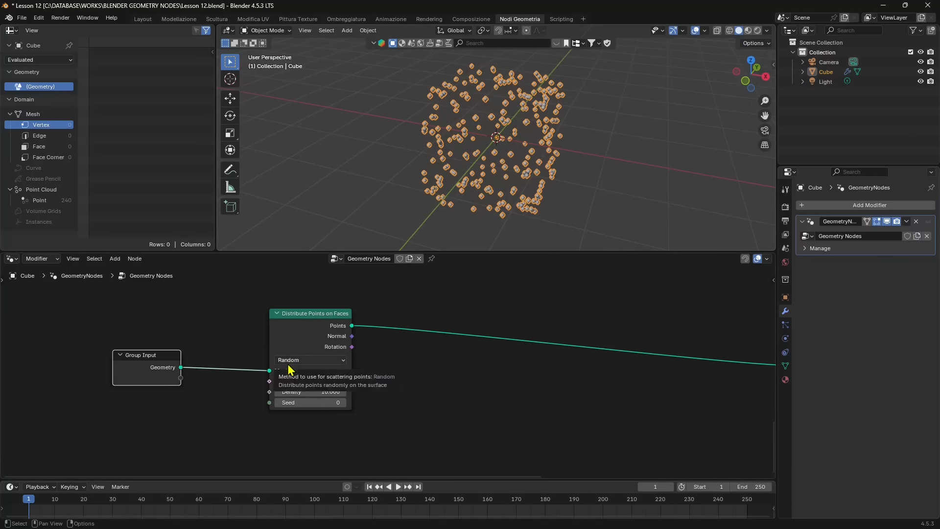
Try a Density of 3.7 on Distribute Points on Faces and orbit the points, ending with the Density at 9.2.
drag(311, 392, 333, 391)
mouse_move(487, 159)
middle_down()
mouse_move(451, 170)
mouse_move(474, 152)
mouse_move(489, 162)
mouse_move(485, 169)
middle_up()
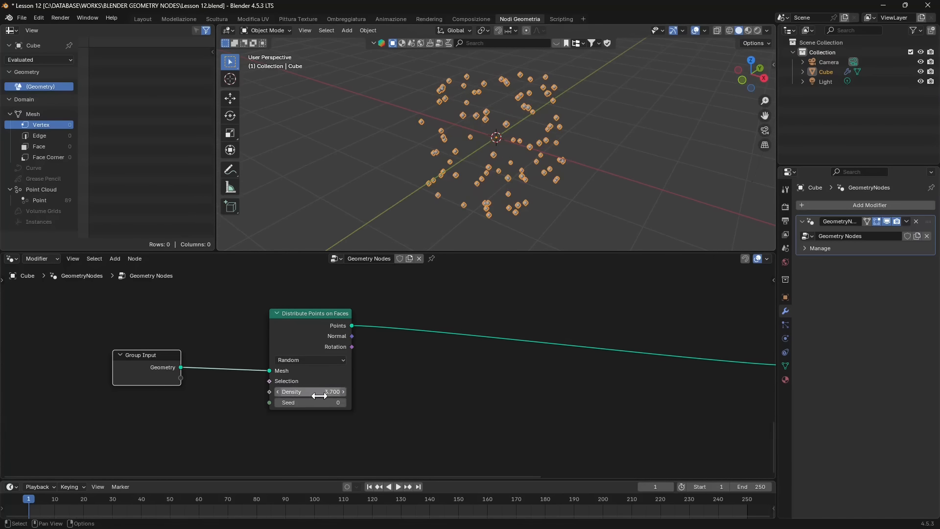
drag(320, 396, 363, 395)
Duplicate the upper tree's Domain Size node and place the copy above the link from Distribute Points on Faces to the lower Group Output.
scroll(444, 334, down, 1)
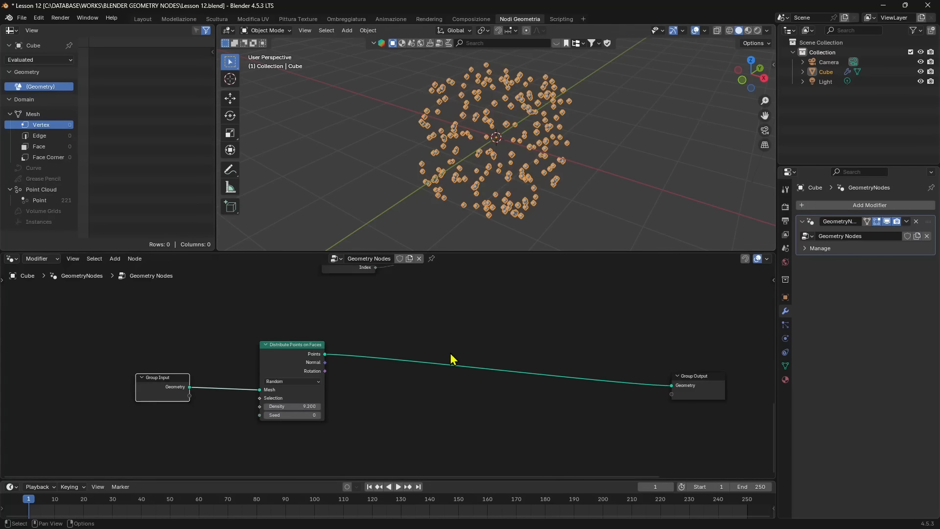
middle_drag(451, 354, 480, 440)
scroll(439, 327, down, 4)
middle_drag(446, 358, 461, 443)
scroll(405, 308, up, 3)
click(397, 280)
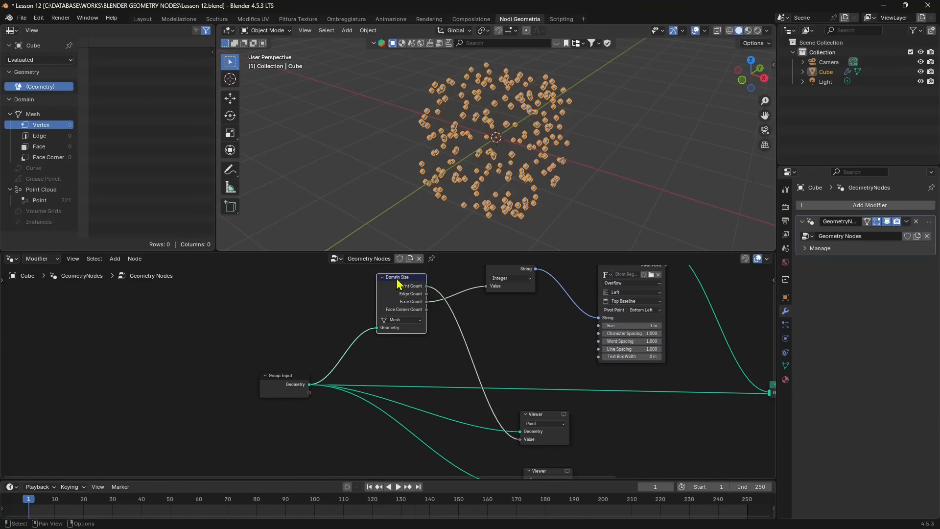
key(ctrl)
scroll(398, 290, down, 3)
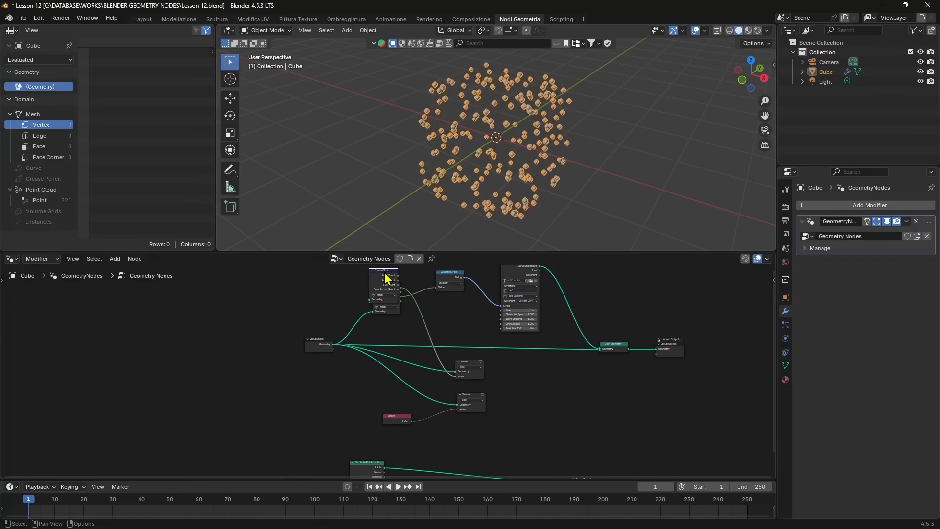
drag(385, 273, 495, 435)
middle_drag(518, 443, 472, 346)
scroll(515, 386, up, 5)
scroll(472, 346, up, 1)
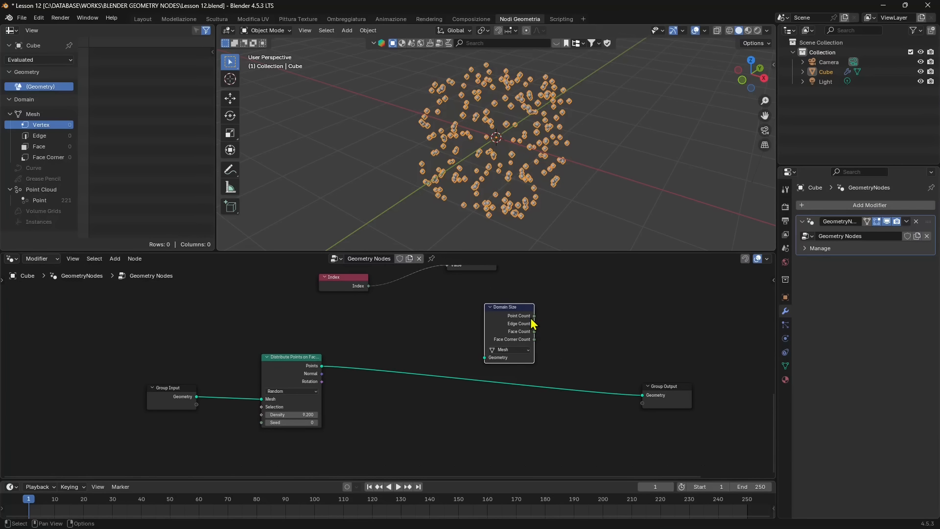
mouse_move(536, 321)
drag(491, 309, 441, 311)
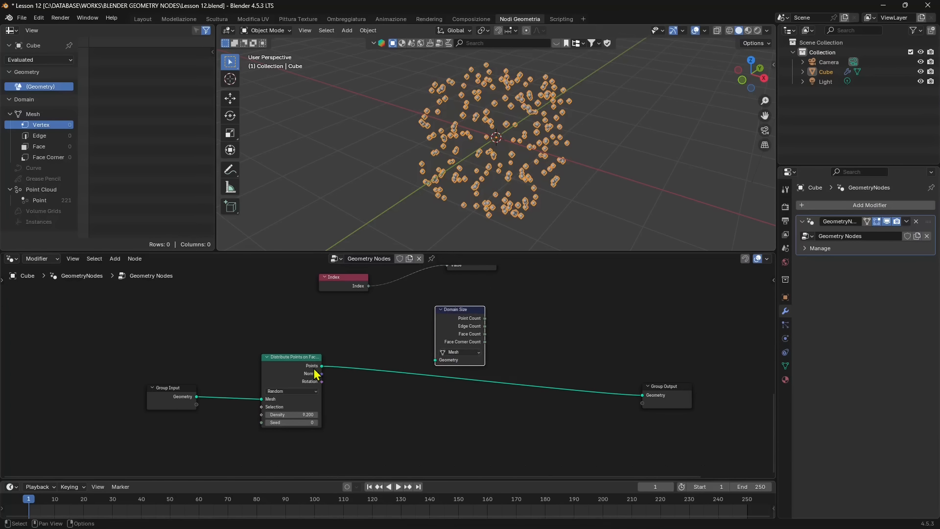
Feed the distributed Points into the copied Domain Size, set its component to Point Cloud, and move it closer to Distribute Points on Faces.
drag(322, 368, 434, 361)
click(460, 353)
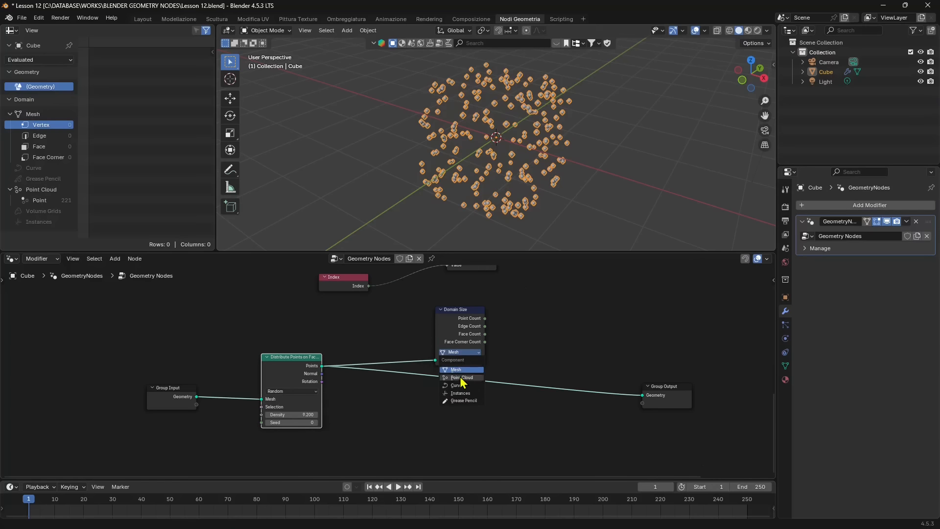
click(463, 378)
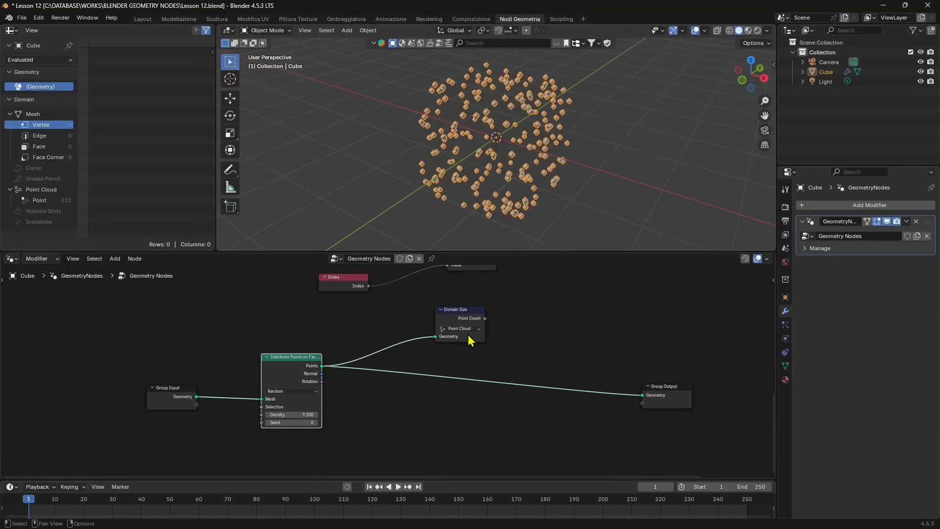
drag(467, 316, 427, 319)
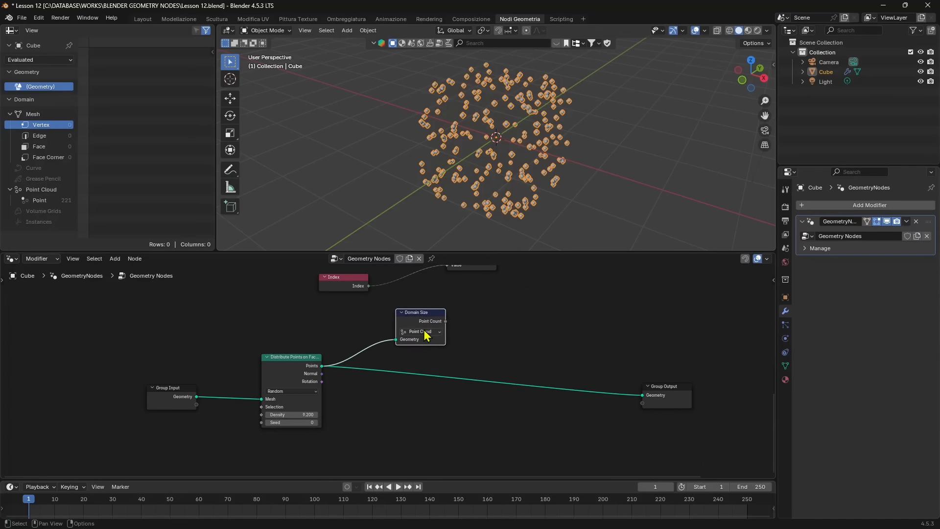
middle_drag(434, 349, 400, 359)
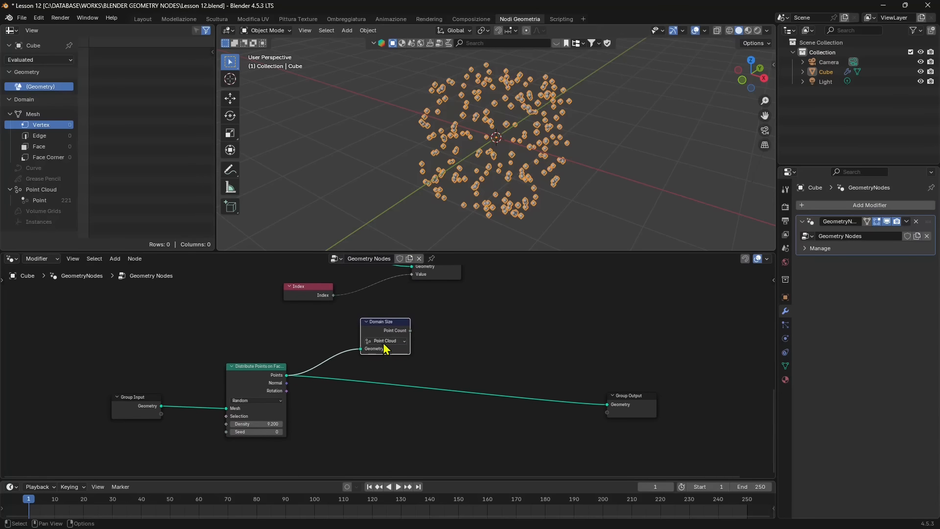
drag(392, 329, 410, 344)
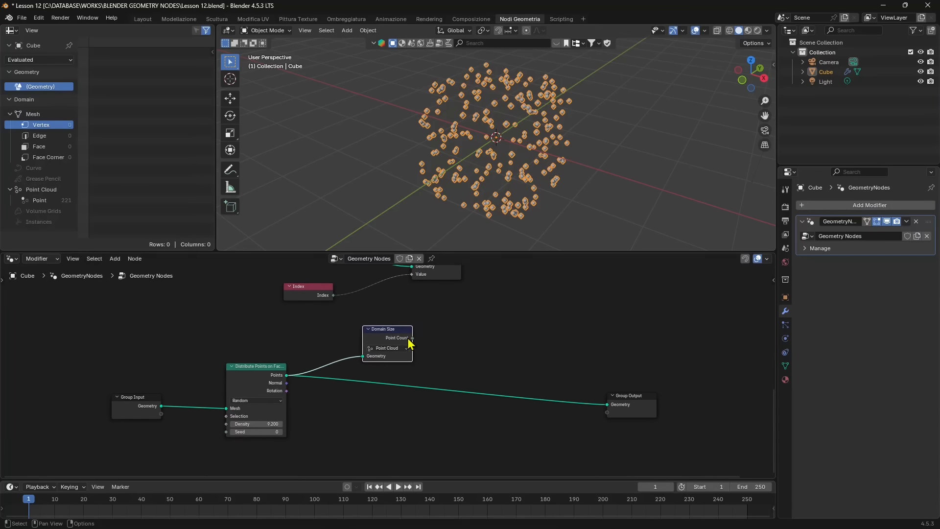
Activate the Face Viewer, duplicate it, and place the copy beside the Point Cloud Domain Size node.
scroll(418, 363, down, 3)
middle_drag(436, 291, 439, 314)
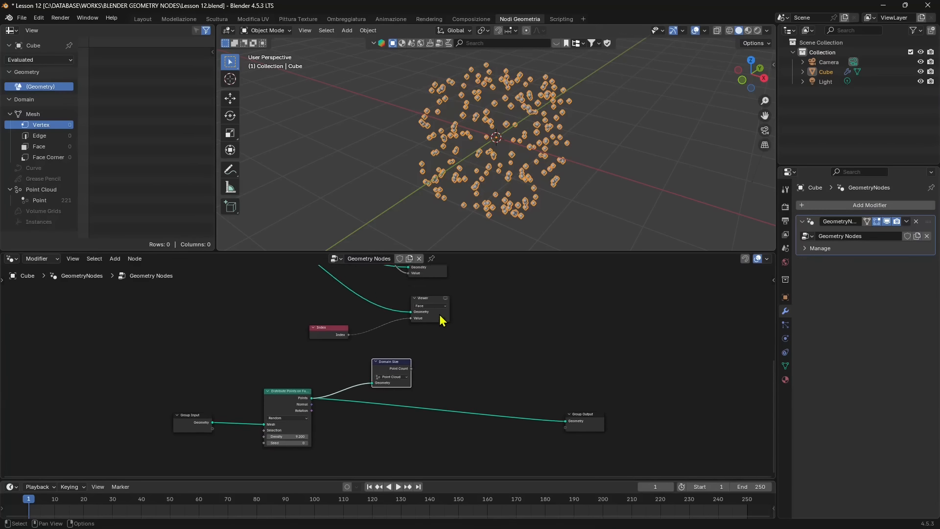
scroll(439, 309, up, 2)
click(440, 296)
click(436, 293)
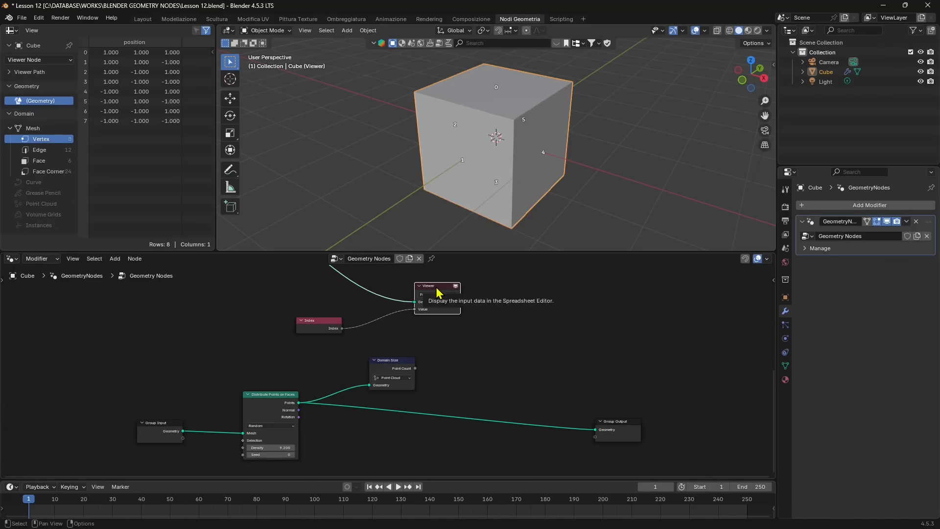
key(shift+d)
click(483, 377)
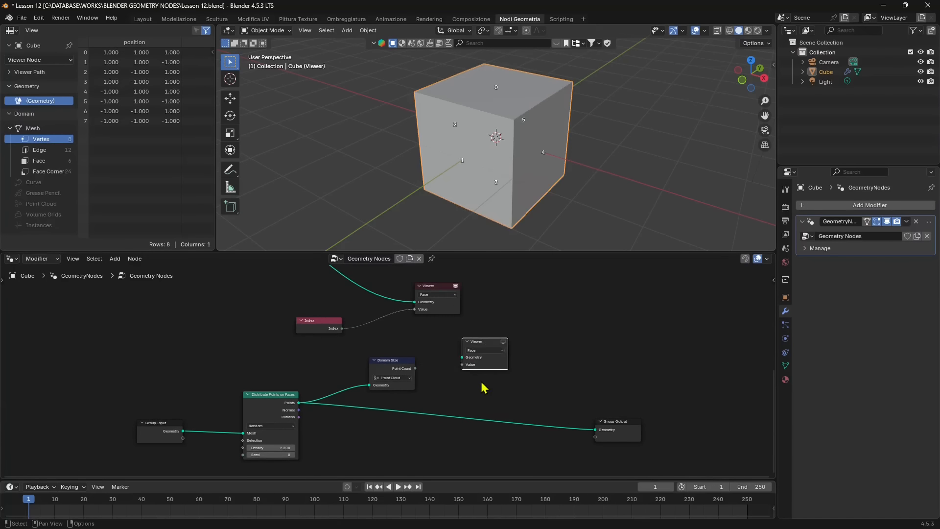
Open the domain options of the duplicated Viewer.
scroll(495, 367, up, 2)
click(507, 344)
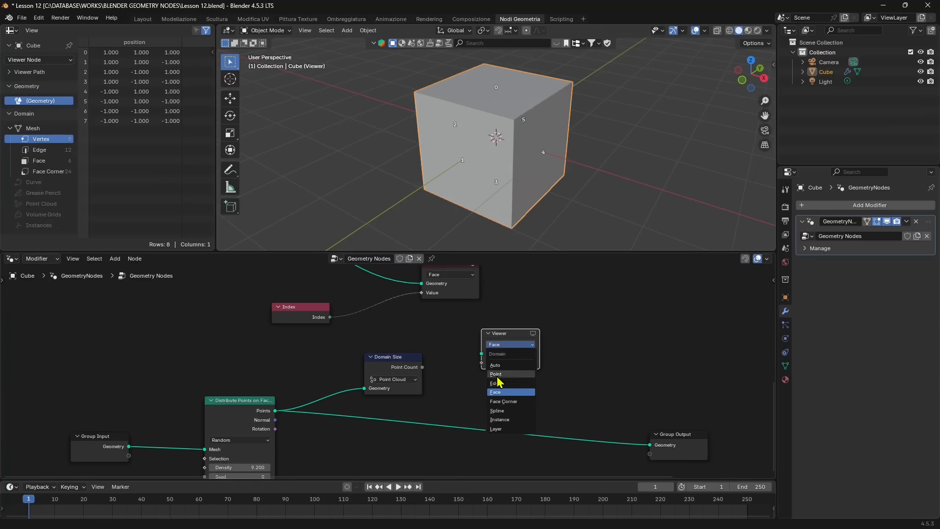